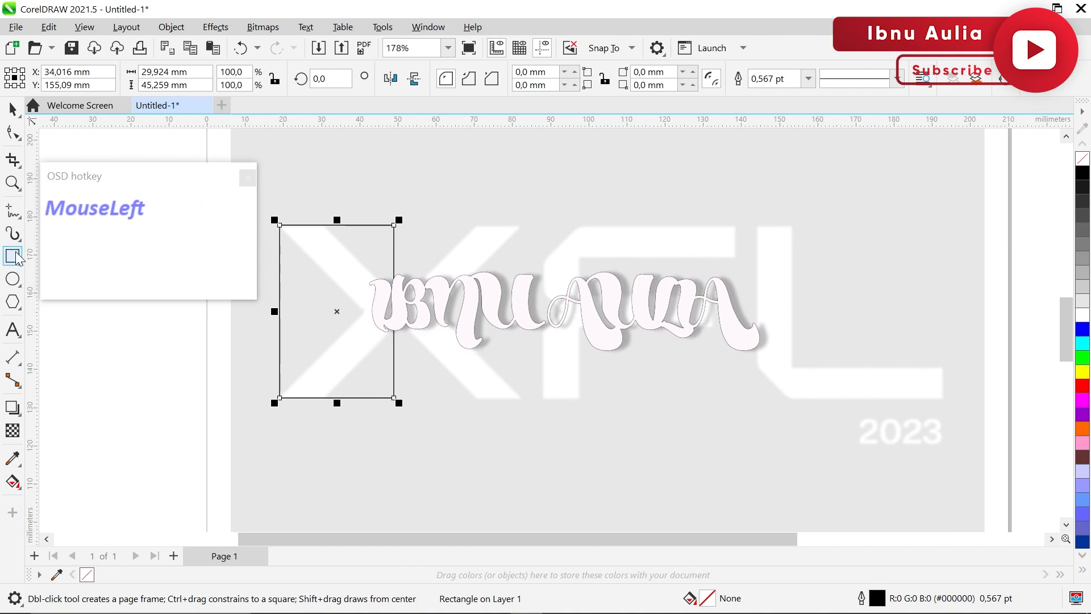
Draw a horizontal rectangle about 31 × 10 mm across the X's left half and centre it vertically on the tall rectangle.
{"action": "mouse_move", "coordinate": [278, 286]}
{"action": "left_mouse_down"}
{"action": "mouse_move", "coordinate": [317, 325]}
{"action": "mouse_move", "coordinate": [404, 342]}
{"action": "mouse_move", "coordinate": [394, 326]}
{"action": "left_mouse_up"}
{"action": "left_click", "coordinate": [12, 109]}
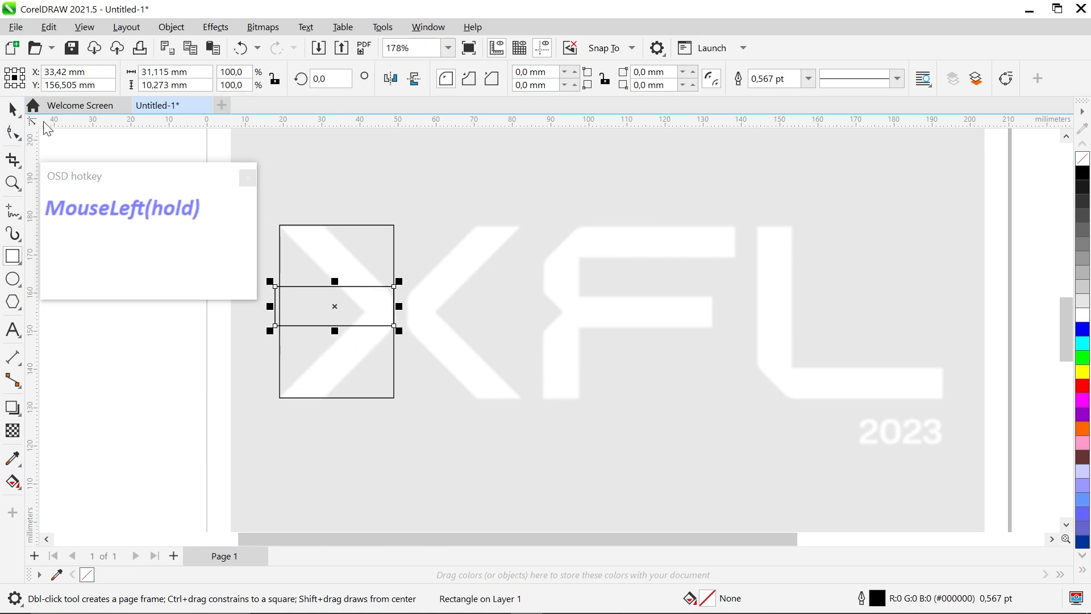
{"action": "scroll", "coordinate": [363, 268], "scroll_direction": "up", "scroll_amount": 2}
{"action": "left_click", "coordinate": [383, 243], "text": "shift"}
{"action": "key", "text": "e"}
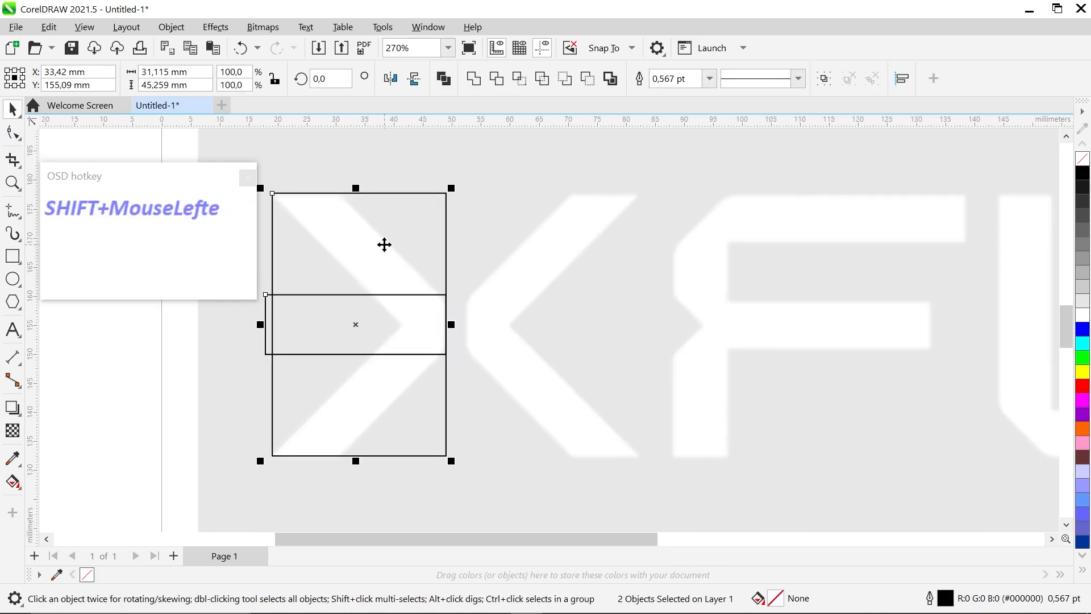
Resize the horizontal rectangle symmetrically about its centre to about 9.4 mm high, matching the blunt tip of the X's left half.
{"action": "scroll", "coordinate": [404, 344], "scroll_direction": "up", "scroll_amount": 1}
{"action": "left_click", "coordinate": [420, 324]}
{"action": "scroll", "coordinate": [353, 273], "scroll_direction": "up", "scroll_amount": 2}
{"action": "left_click_drag", "start_coordinate": [331, 277], "coordinate": [332, 289]}
{"action": "scroll", "coordinate": [342, 294], "scroll_direction": "up", "scroll_amount": 1}
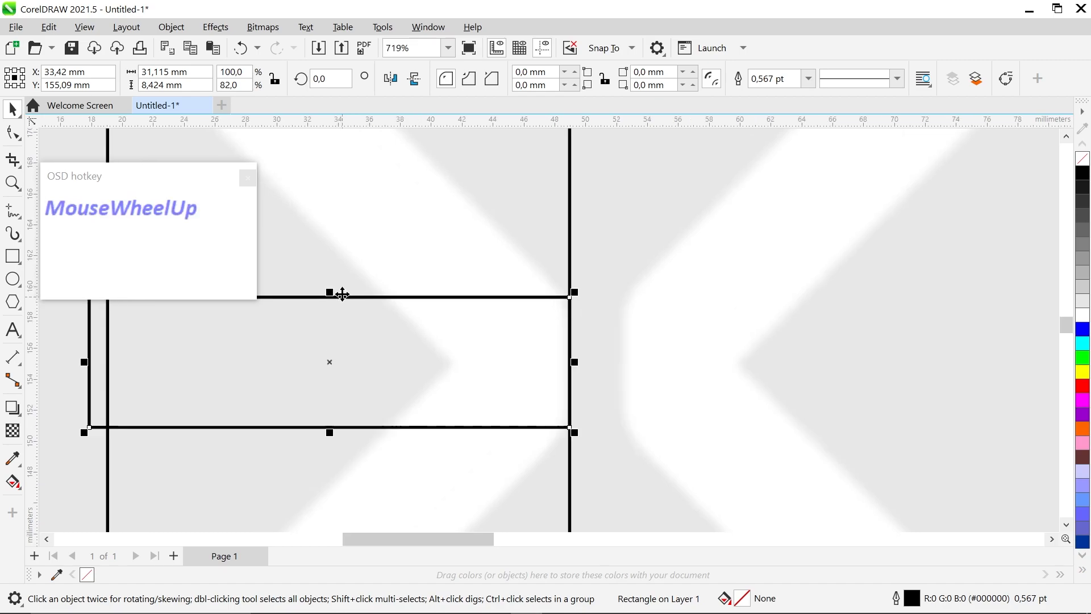
{"action": "left_click_drag", "start_coordinate": [329, 294], "coordinate": [332, 286]}
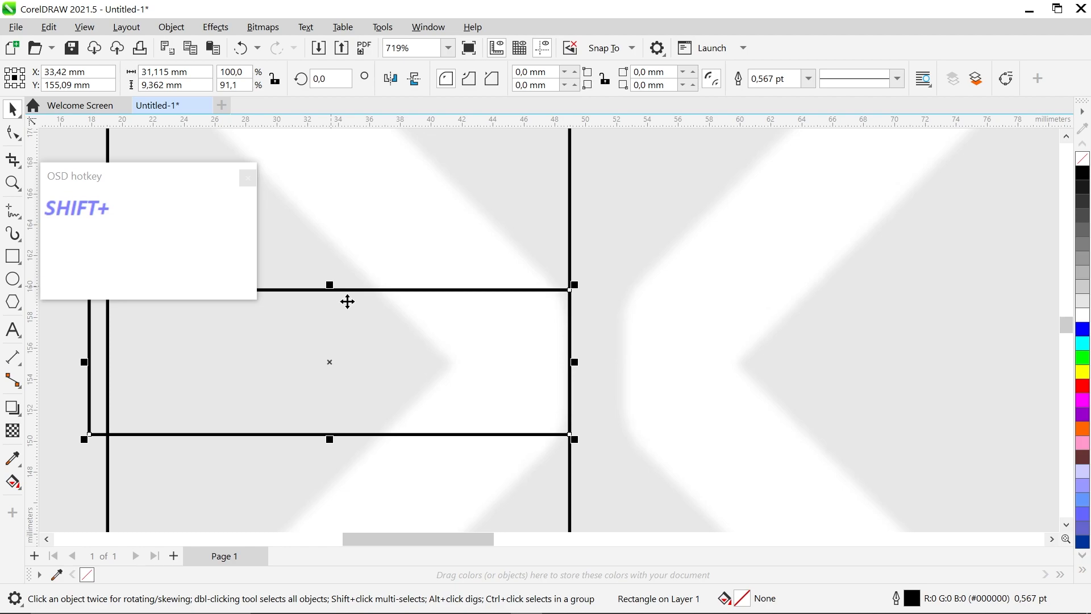
{"action": "scroll", "coordinate": [451, 322], "scroll_direction": "down", "scroll_amount": 5}
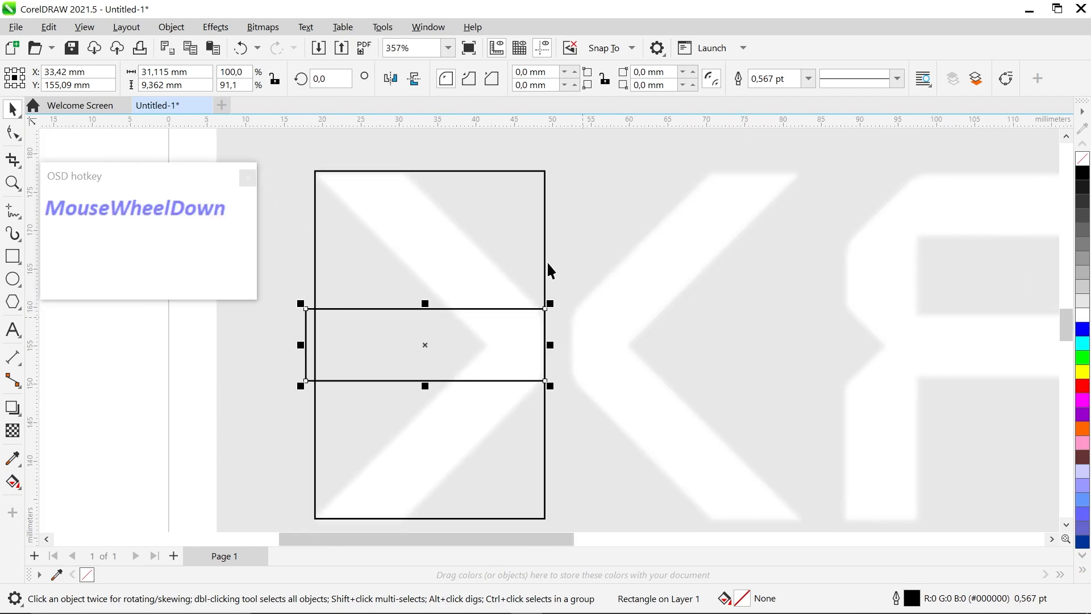
Convert the tall rectangle to curves and add two nodes on its right edge where the horizontal rectangle's edges meet it.
{"action": "left_click", "coordinate": [545, 253]}
{"action": "left_click", "coordinate": [12, 133]}
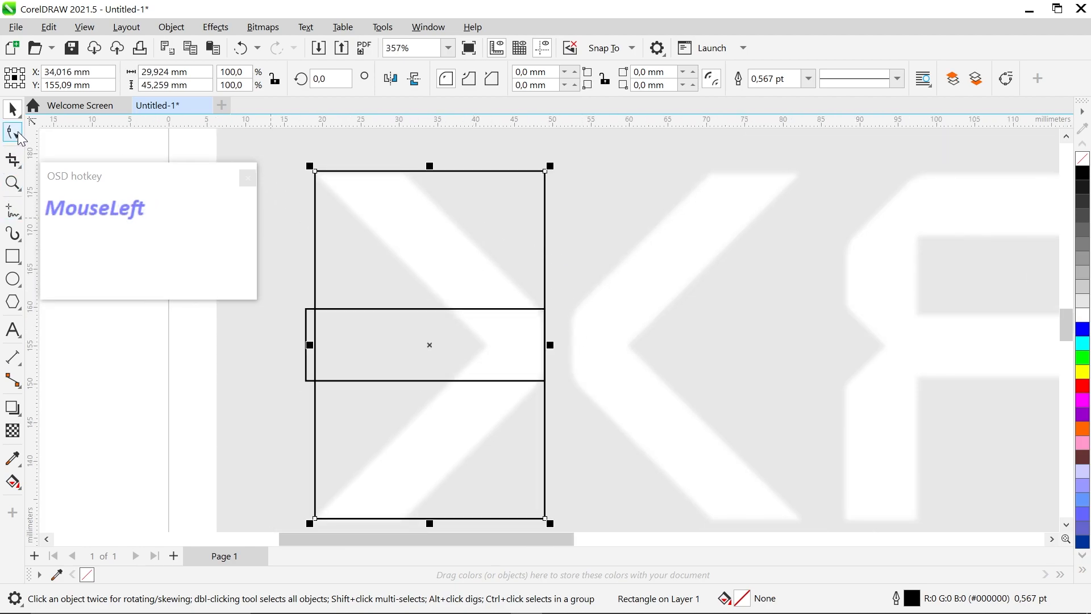
{"action": "left_click", "coordinate": [1010, 85]}
{"action": "scroll", "coordinate": [388, 193], "scroll_direction": "up", "scroll_amount": 2}
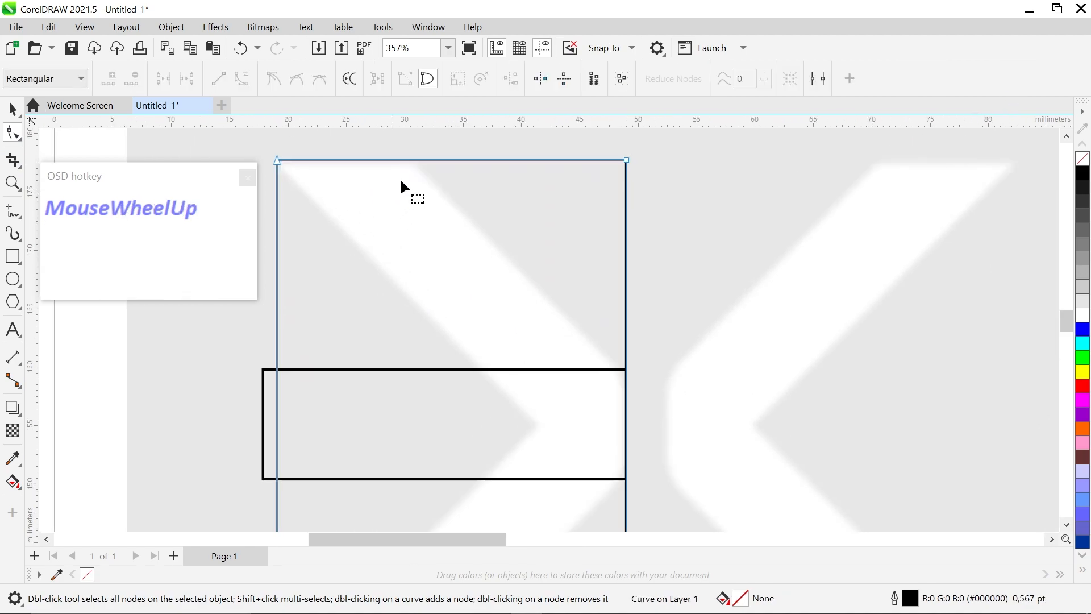
{"action": "scroll", "coordinate": [402, 182], "scroll_direction": "down", "scroll_amount": 3}
{"action": "scroll", "coordinate": [539, 304], "scroll_direction": "up", "scroll_amount": 3}
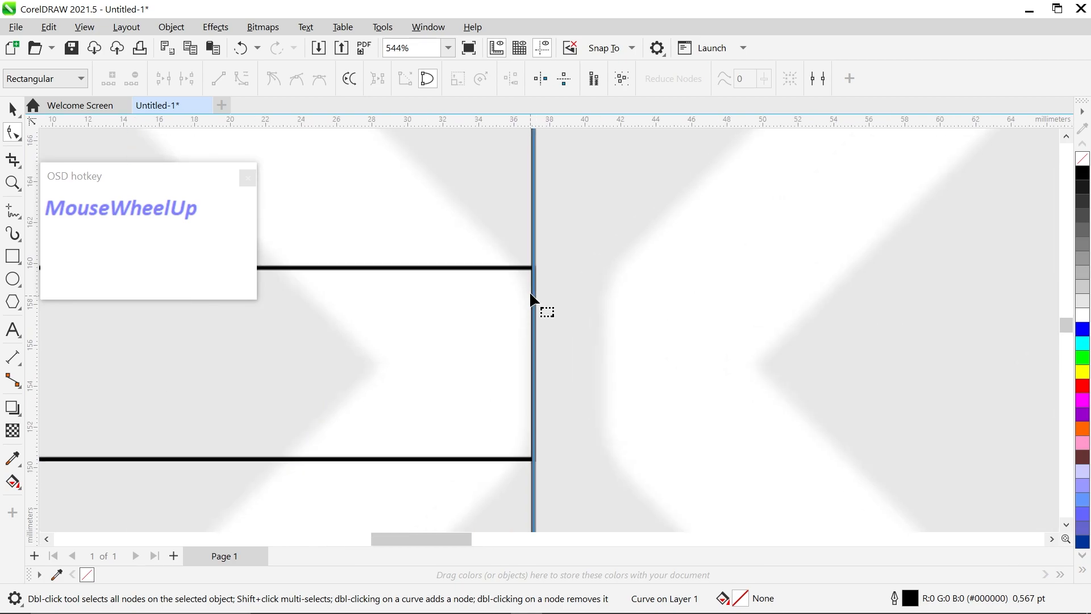
{"action": "left_click", "coordinate": [536, 265]}
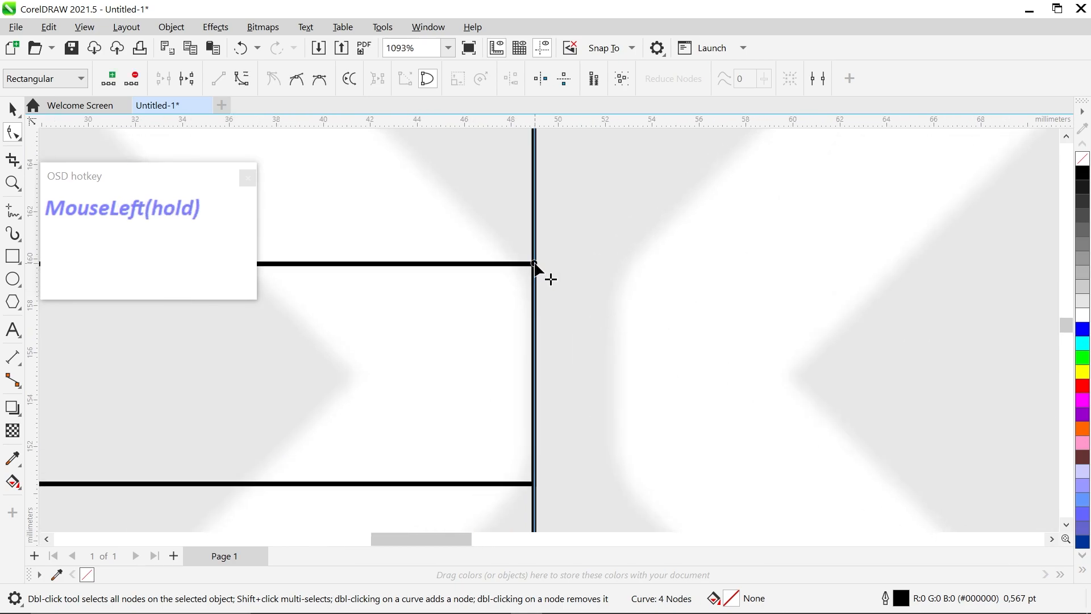
{"action": "double_click", "coordinate": [535, 486]}
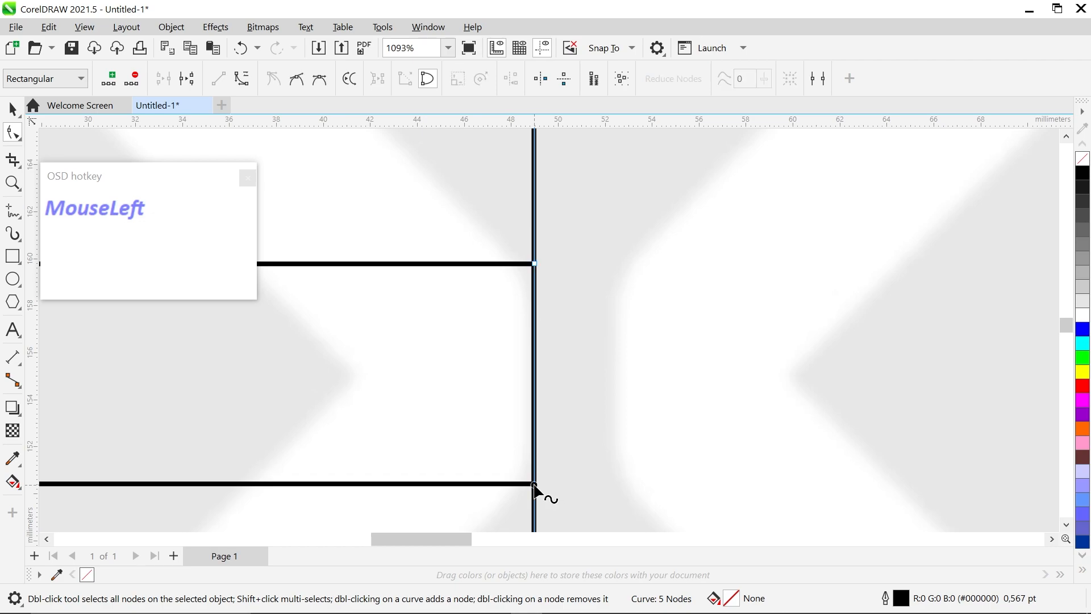
{"action": "scroll", "coordinate": [613, 463], "scroll_direction": "down", "scroll_amount": 5}
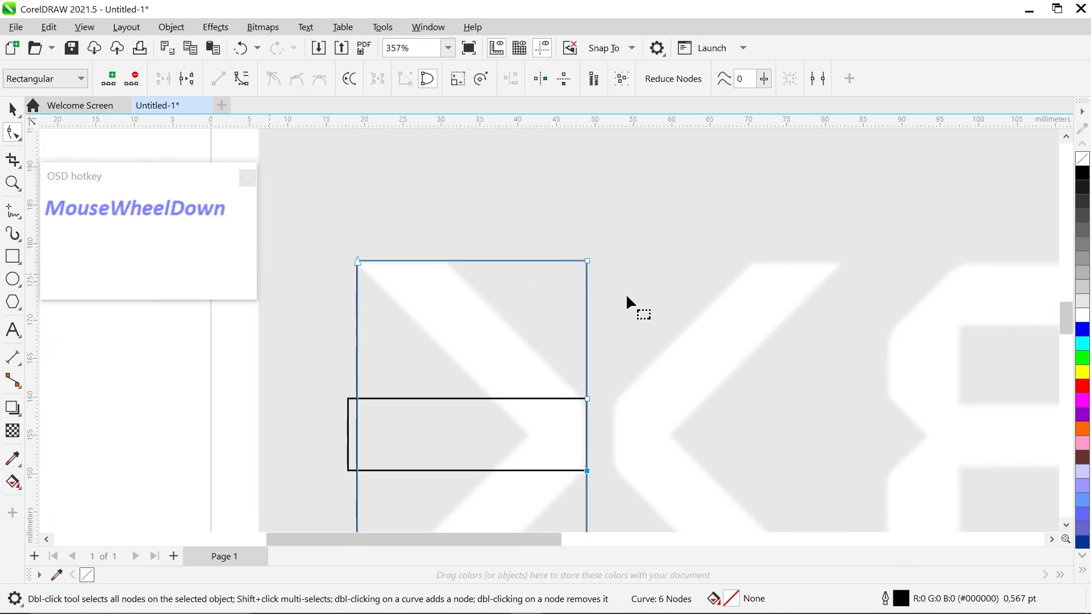
Rotate the small rectangle 90 degrees and stretch it symmetrically to the tall shape's full height of about 45.3 mm.
{"action": "left_click", "coordinate": [12, 108]}
{"action": "scroll", "coordinate": [493, 331], "scroll_direction": "down", "scroll_amount": 2}
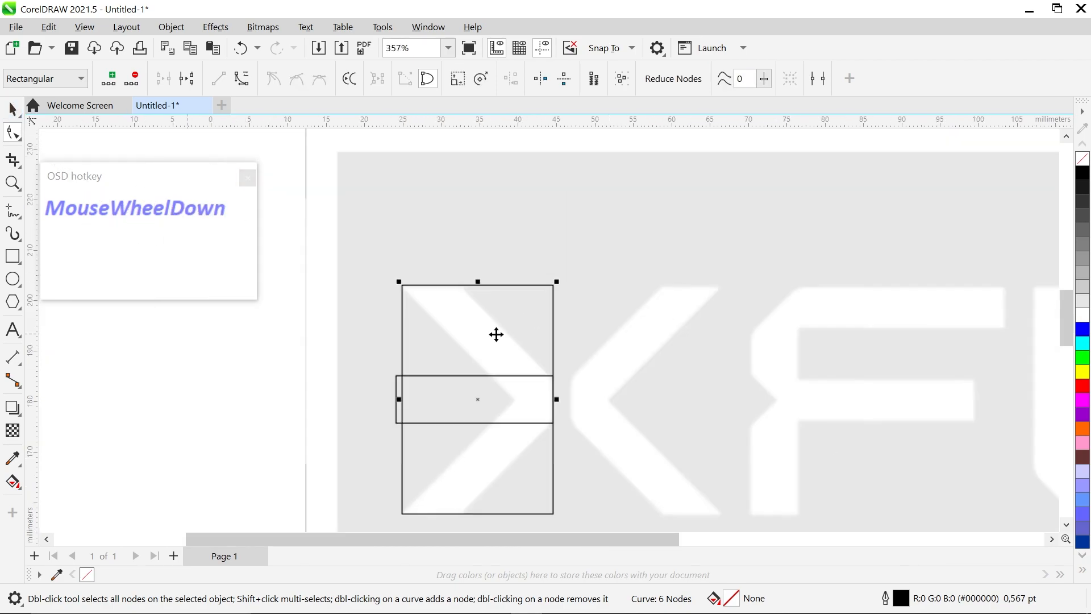
{"action": "left_click", "coordinate": [537, 391]}
{"action": "left_click", "coordinate": [522, 403]}
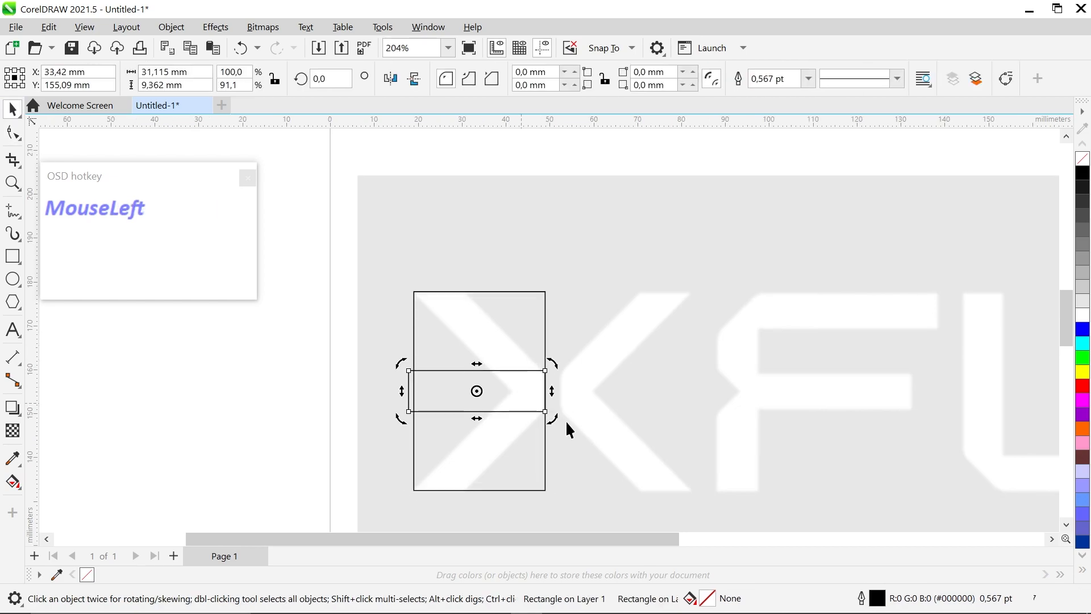
{"action": "left_click_drag", "start_coordinate": [551, 416], "coordinate": [500, 300]}
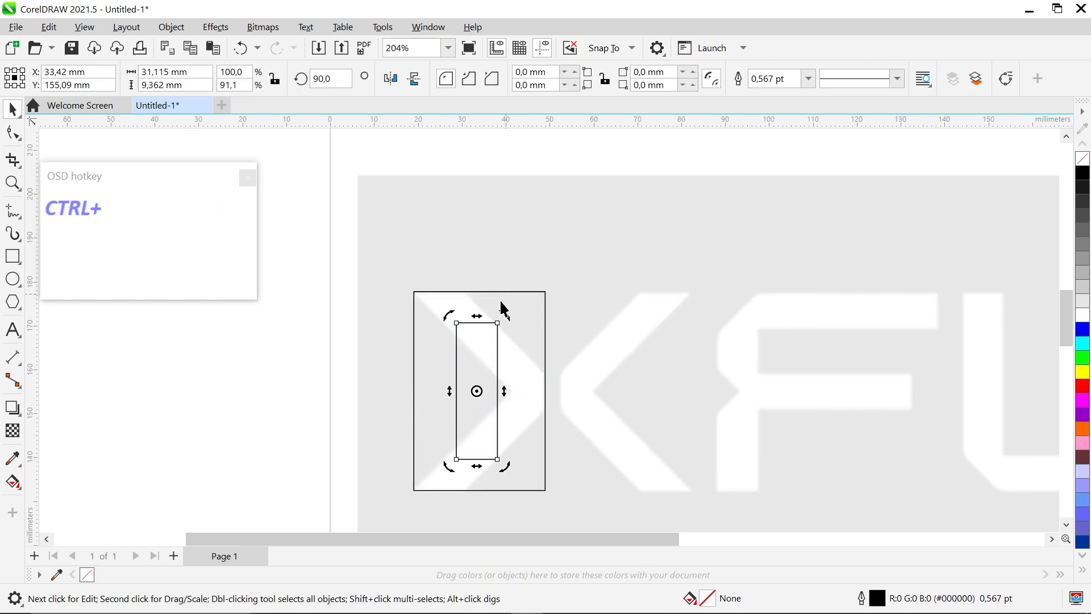
{"action": "left_click", "coordinate": [498, 460]}
{"action": "left_click_drag", "start_coordinate": [476, 465], "coordinate": [478, 491]}
Move the narrow rectangle horizontally to about X 25.8 mm so its right edge meets the outer corners of the X arms.
{"action": "left_click_drag", "start_coordinate": [484, 352], "coordinate": [452, 344]}
{"action": "scroll", "coordinate": [463, 370], "scroll_direction": "up", "scroll_amount": 1}
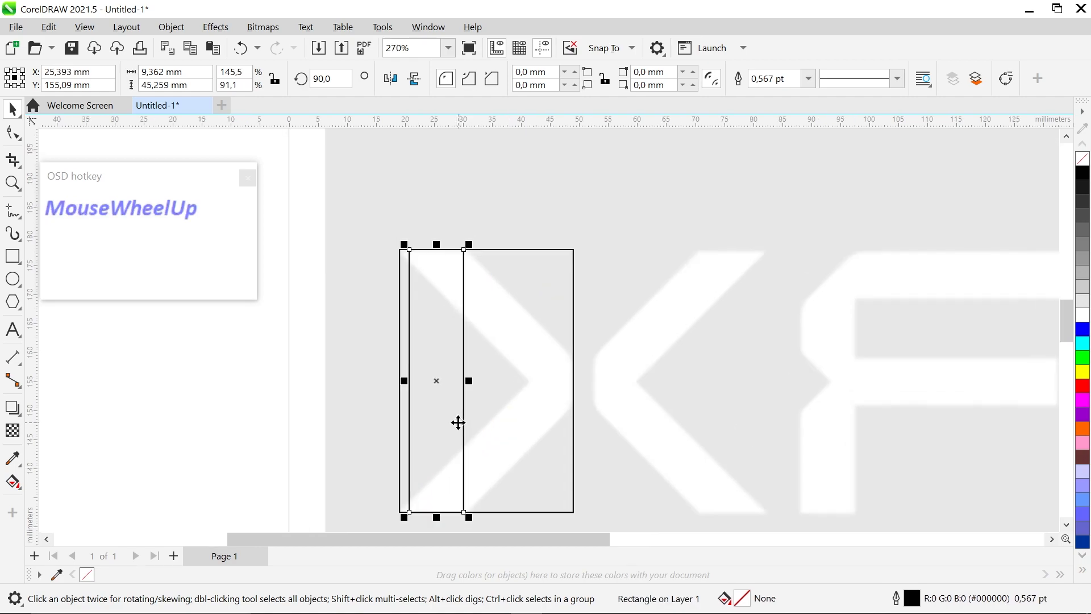
{"action": "scroll", "coordinate": [463, 512], "scroll_direction": "up", "scroll_amount": 2}
{"action": "scroll", "coordinate": [475, 420], "scroll_direction": "down", "scroll_amount": 1}
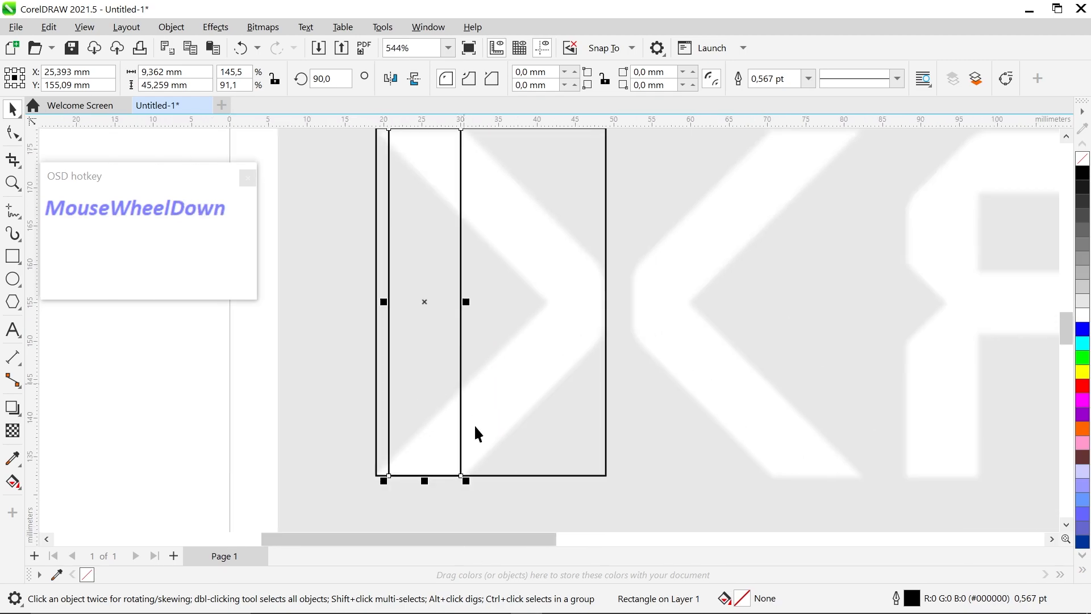
{"action": "scroll", "coordinate": [449, 512], "scroll_direction": "up", "scroll_amount": 1}
{"action": "scroll", "coordinate": [461, 494], "scroll_direction": "up", "scroll_amount": 2}
{"action": "mouse_move", "coordinate": [482, 394]}
{"action": "left_mouse_down"}
{"action": "mouse_move", "coordinate": [495, 404]}
{"action": "mouse_move", "coordinate": [491, 394]}
{"action": "left_mouse_up"}
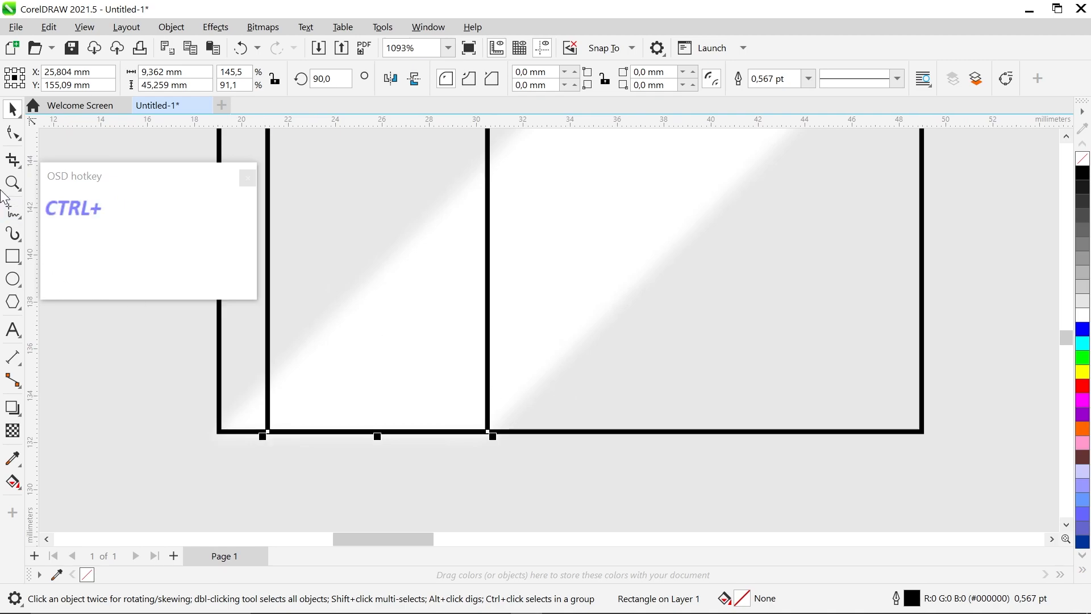
Add nodes on the tall shape's bottom and top edges where the narrow rectangle's right side meets them.
{"action": "left_click", "coordinate": [12, 137]}
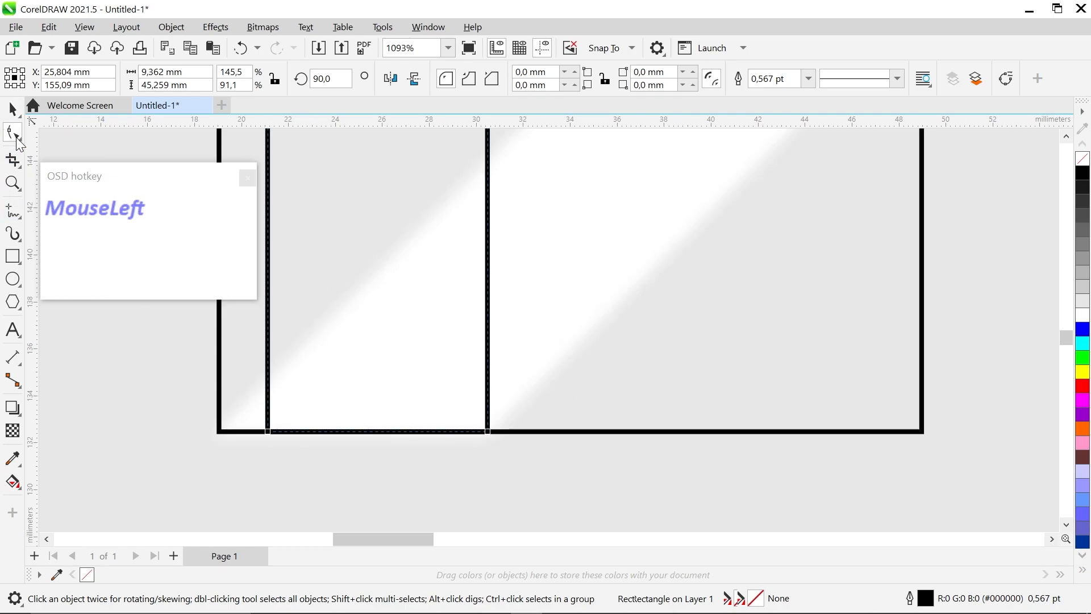
{"action": "left_click", "coordinate": [543, 432]}
{"action": "double_click", "coordinate": [486, 431]}
{"action": "scroll", "coordinate": [485, 489], "scroll_direction": "down", "scroll_amount": 4}
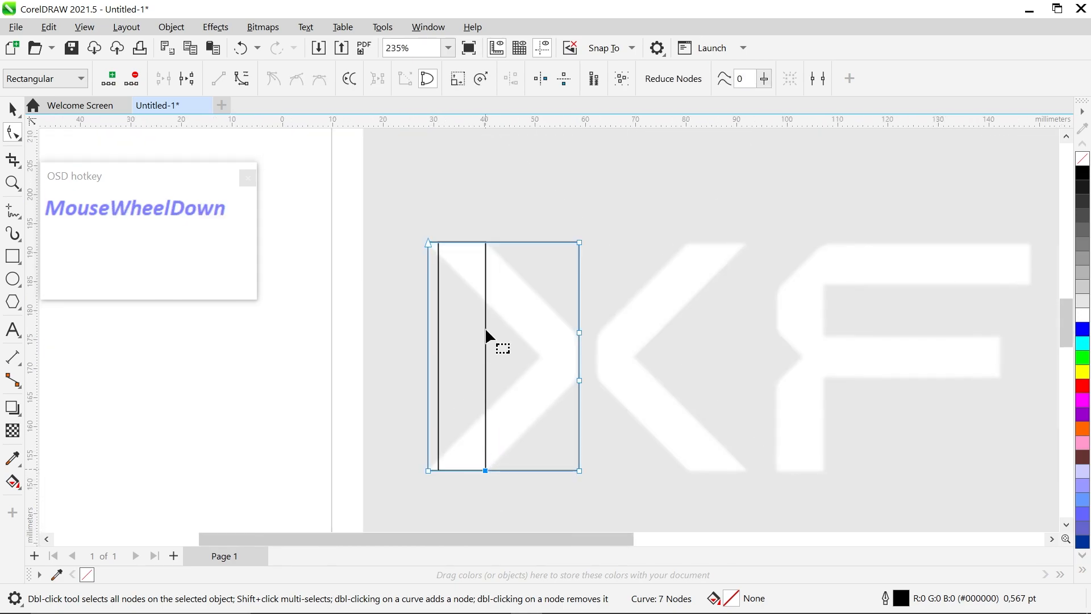
{"action": "scroll", "coordinate": [488, 368], "scroll_direction": "up", "scroll_amount": 2}
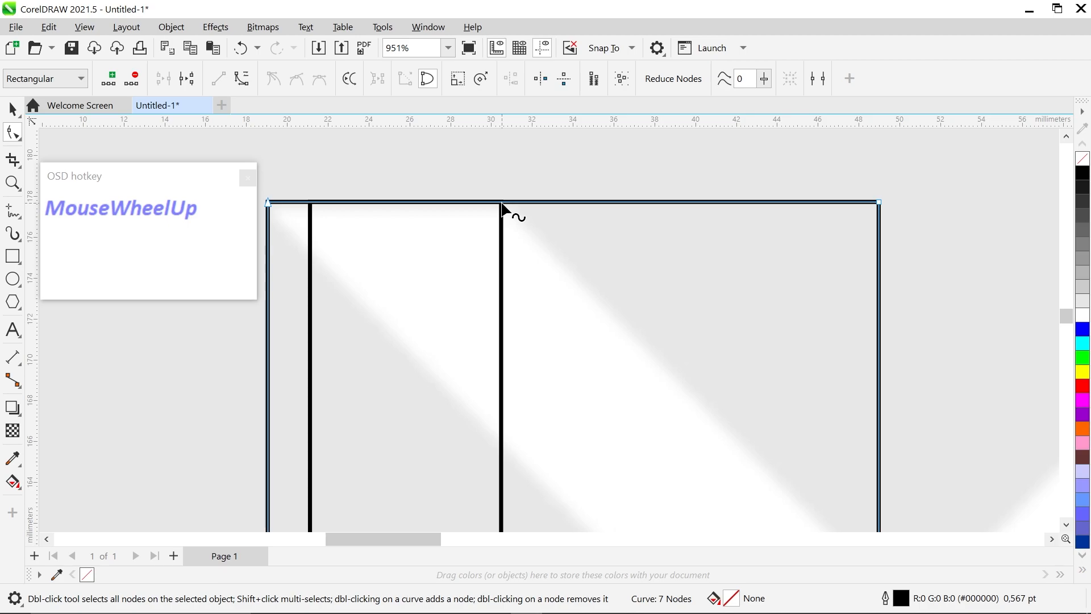
{"action": "double_click", "coordinate": [501, 203]}
{"action": "scroll", "coordinate": [528, 261], "scroll_direction": "down", "scroll_amount": 4}
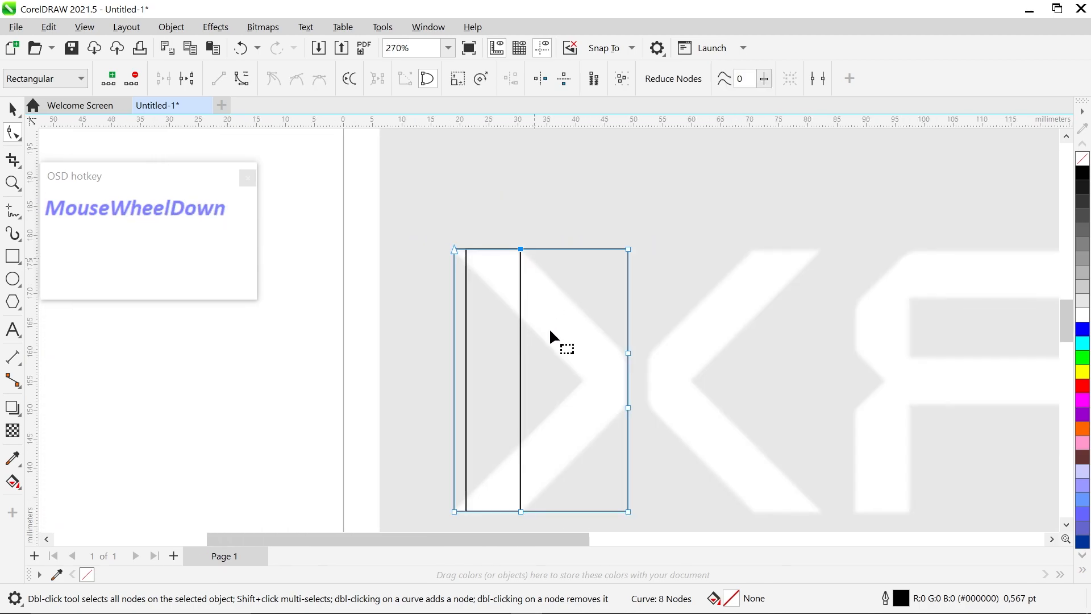
Delete the tall shape's upper-right and lower-right corner nodes to form its slanted outer edges.
{"action": "scroll", "coordinate": [551, 321], "scroll_direction": "up", "scroll_amount": 2}
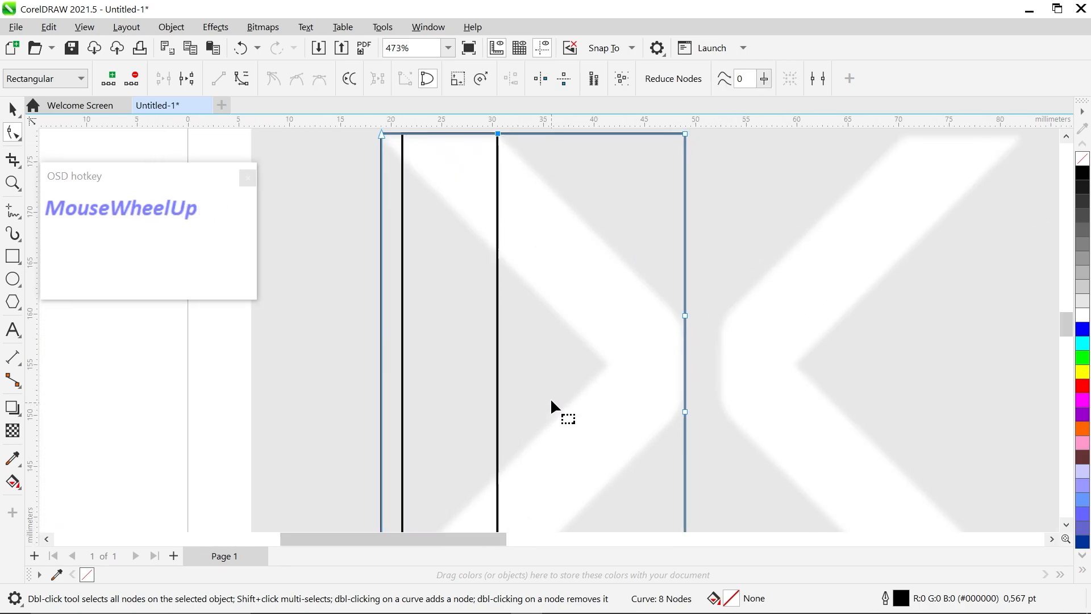
{"action": "left_click", "coordinate": [13, 108]}
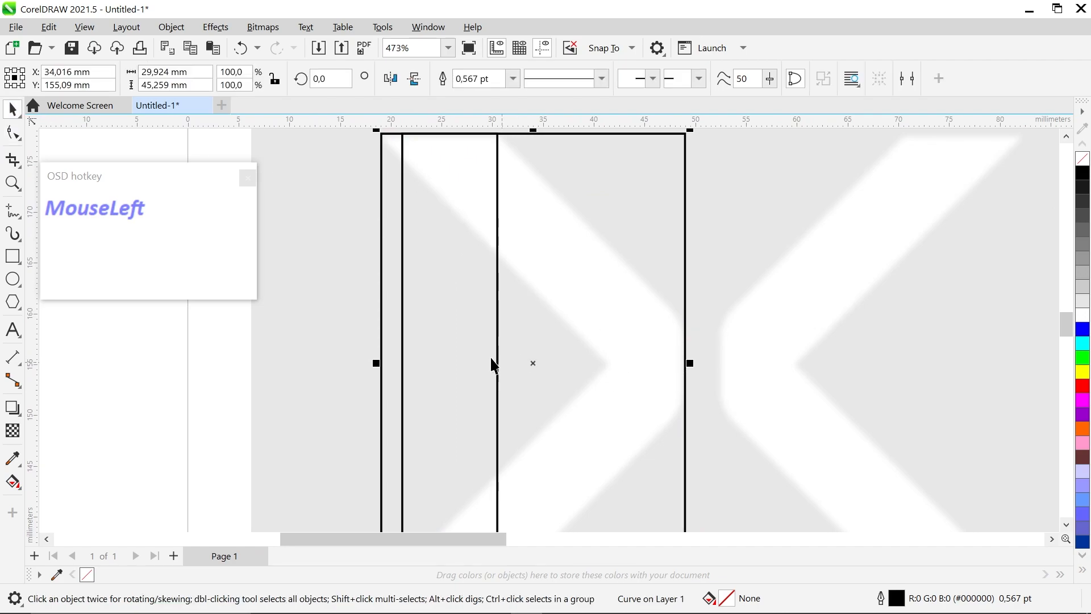
{"action": "left_click", "coordinate": [9, 138]}
{"action": "scroll", "coordinate": [584, 353], "scroll_direction": "down", "scroll_amount": 2}
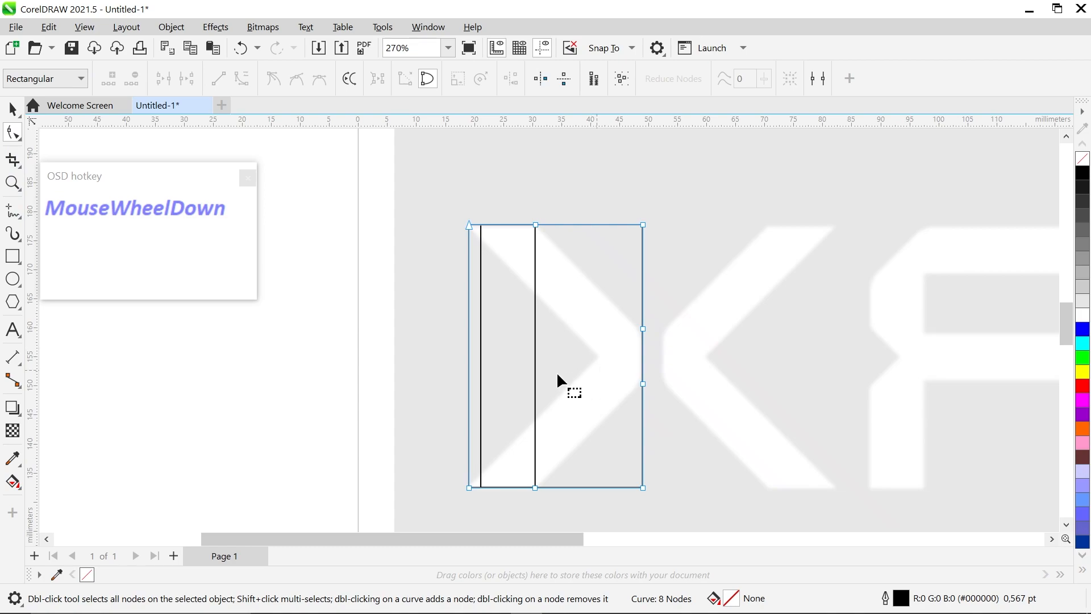
{"action": "scroll", "coordinate": [473, 391], "scroll_direction": "up", "scroll_amount": 1}
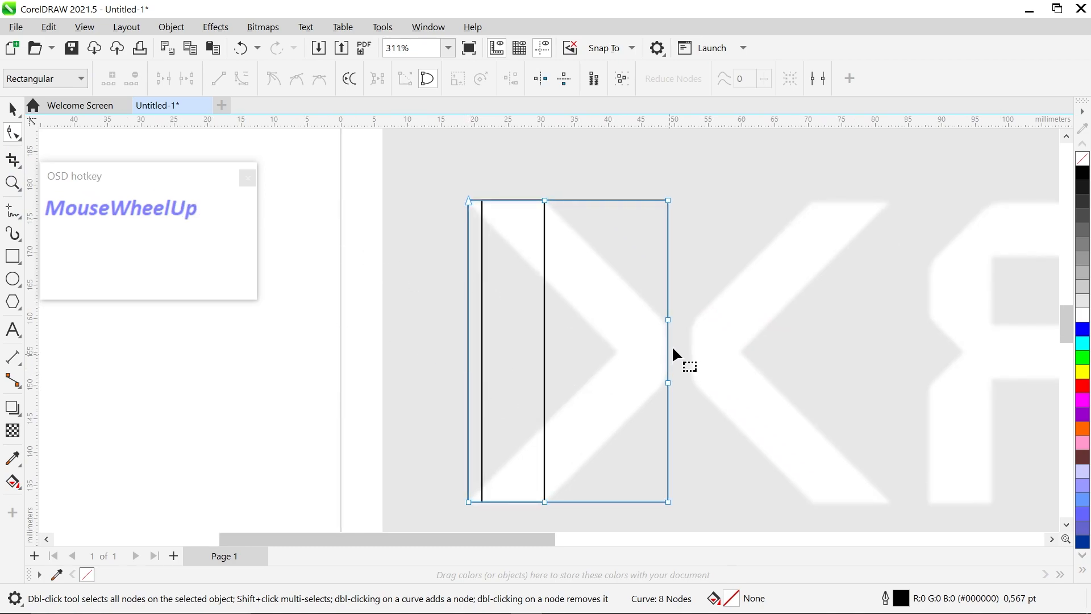
{"action": "double_click", "coordinate": [668, 201]}
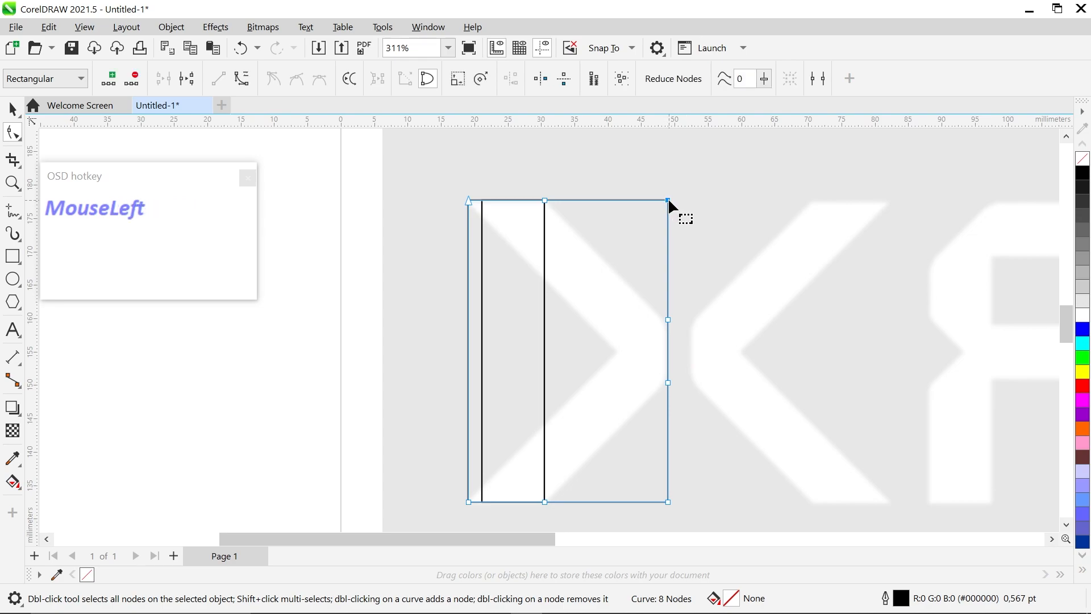
{"action": "double_click", "coordinate": [669, 500]}
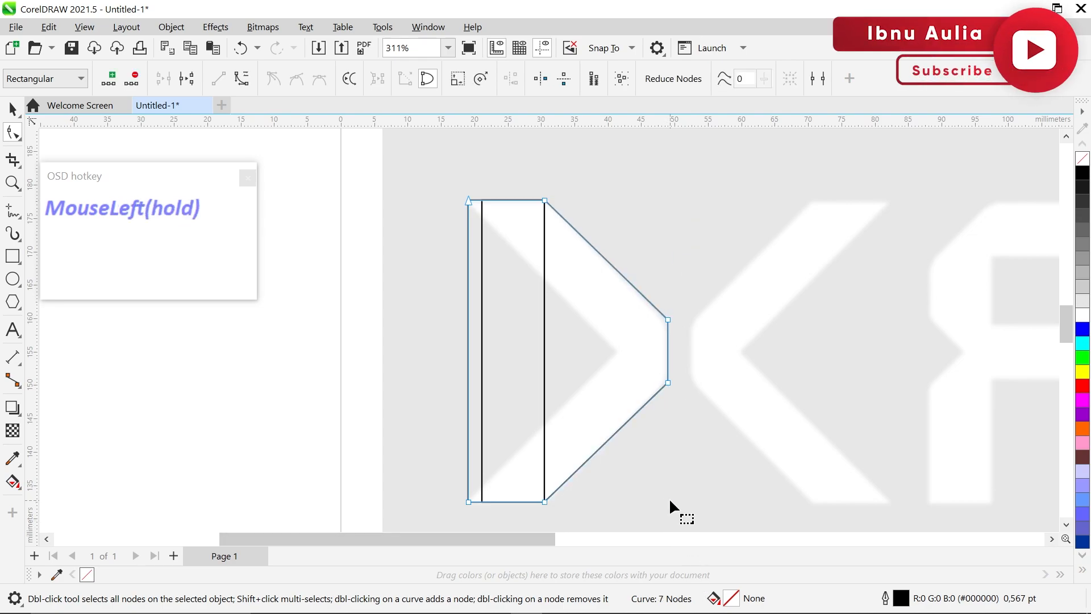
Delete the narrow helper rectangle inside the traced shape.
{"action": "left_click", "coordinate": [13, 108]}
{"action": "left_click", "coordinate": [537, 246]}
{"action": "key", "text": "Delete"}
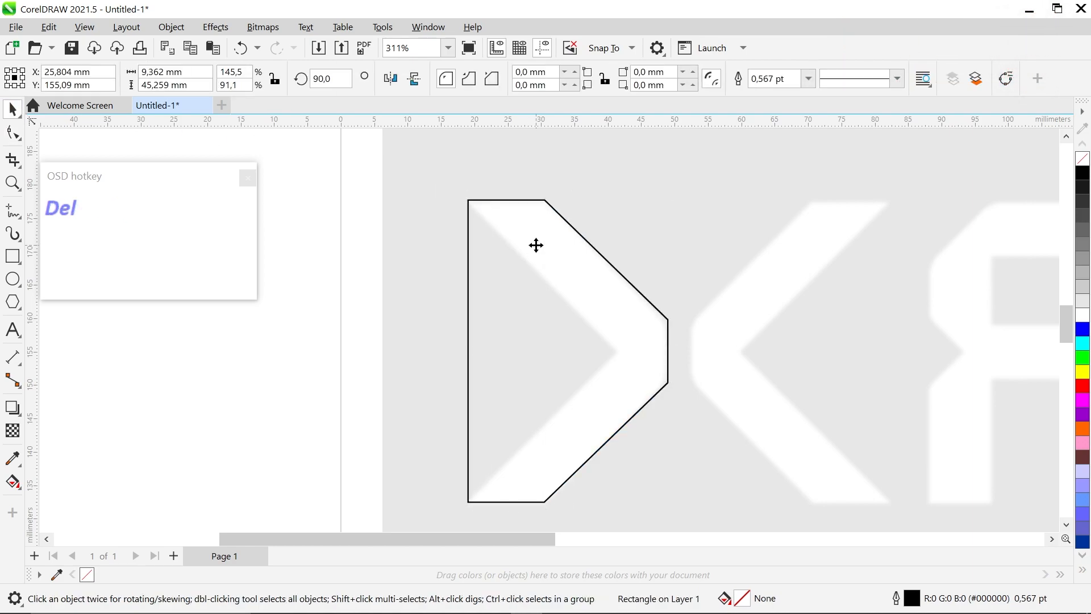
Place a horizontal guideline through the centre of the X at Y 155.09 mm.
{"action": "left_click_drag", "start_coordinate": [523, 126], "coordinate": [574, 343]}
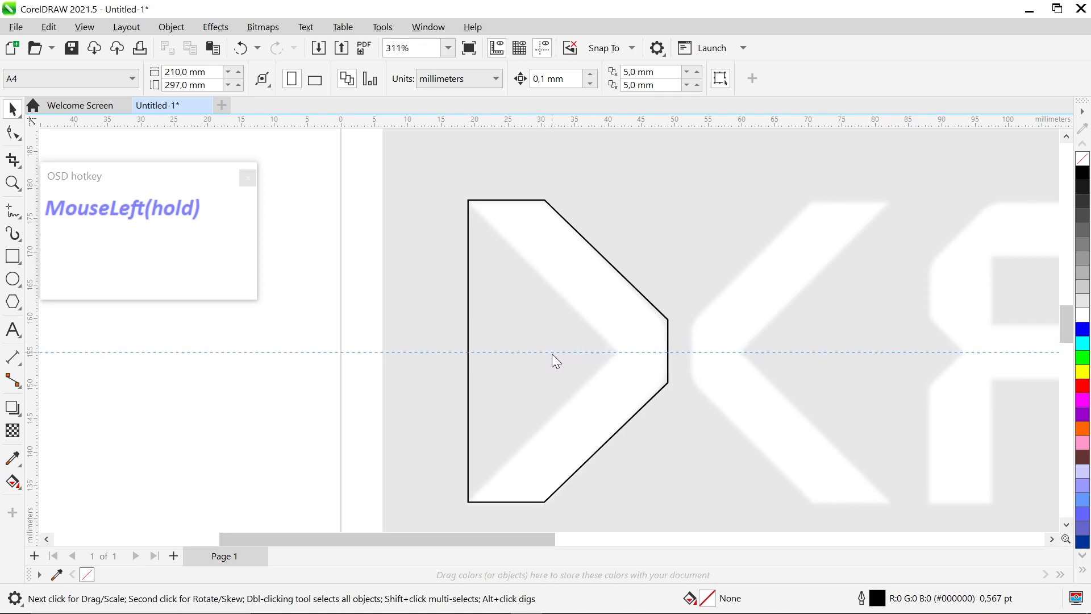
{"action": "left_click_drag", "start_coordinate": [553, 352], "coordinate": [552, 349]}
{"action": "left_click_drag", "start_coordinate": [568, 353], "coordinate": [567, 351]}
{"action": "scroll", "coordinate": [425, 389], "scroll_direction": "up", "scroll_amount": 2}
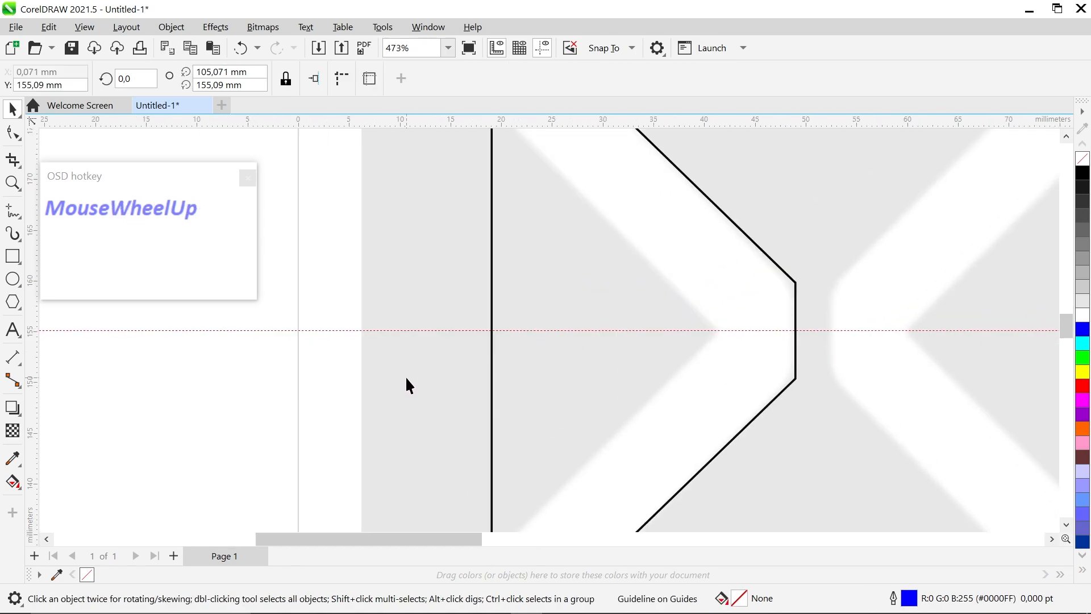
Add a node at the guideline on the shape's left edge and move it about 22.7 mm right to the chevron's inner vertex.
{"action": "left_click", "coordinate": [13, 133]}
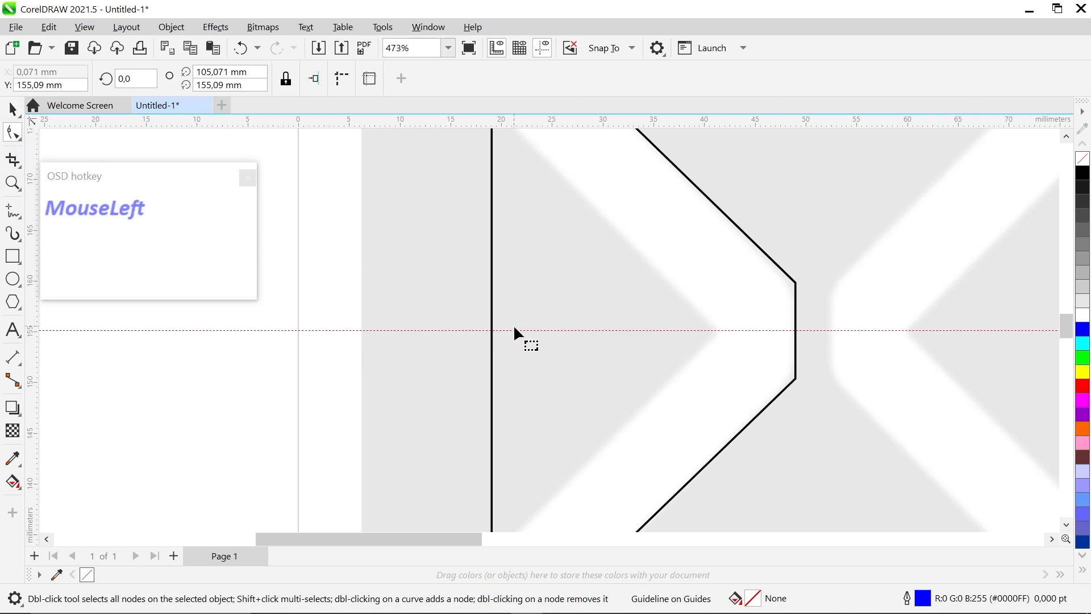
{"action": "left_click", "coordinate": [492, 336]}
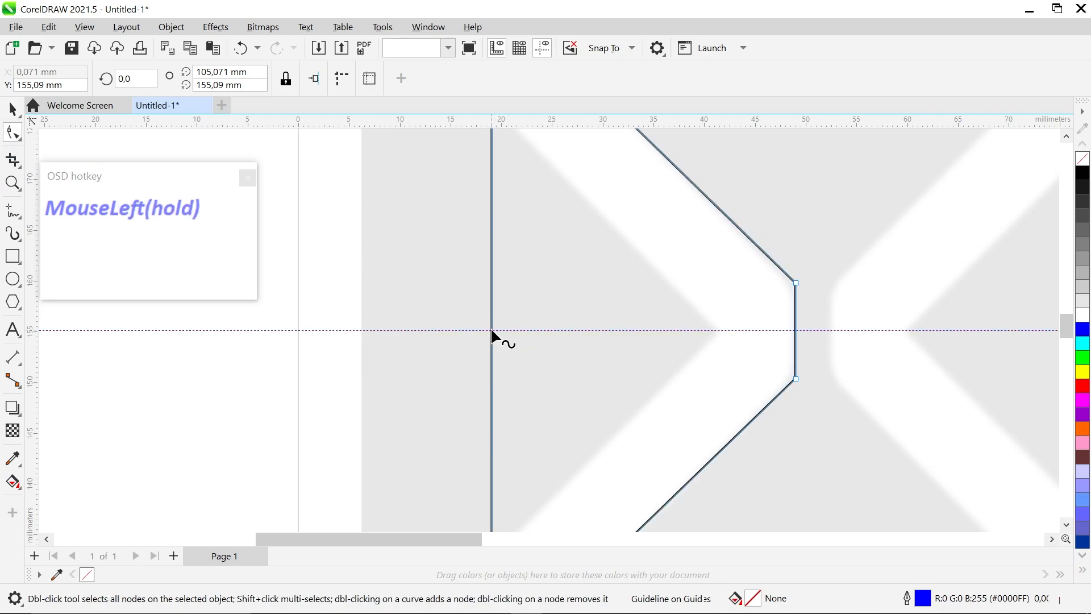
{"action": "left_click_drag", "start_coordinate": [492, 330], "coordinate": [721, 330]}
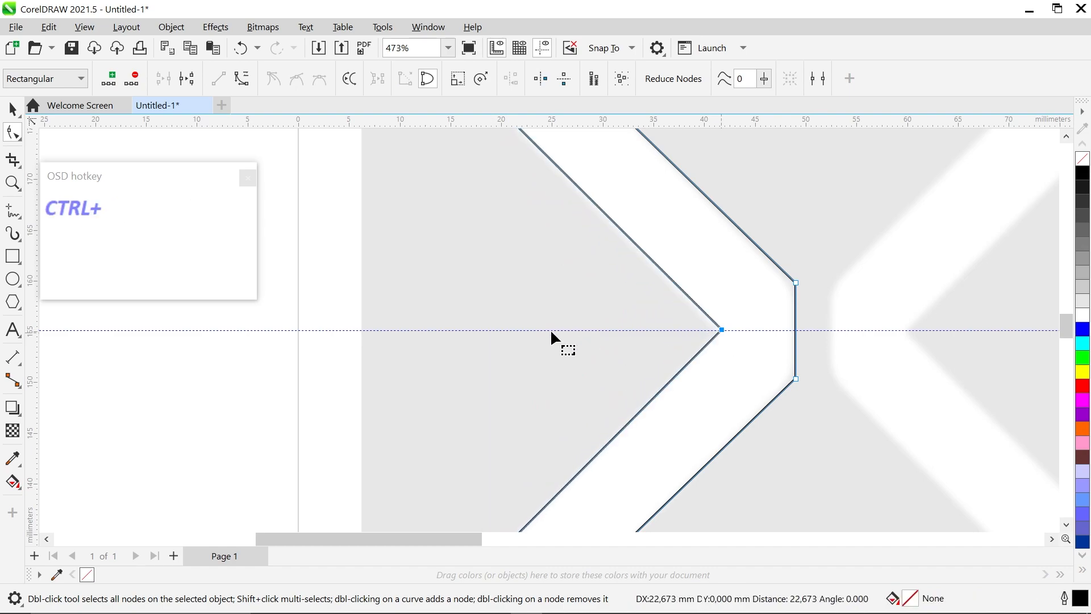
{"action": "scroll", "coordinate": [552, 328], "scroll_direction": "down", "scroll_amount": 3}
Delete the horizontal guideline crossing the finished chevron.
{"action": "left_click", "coordinate": [11, 109]}
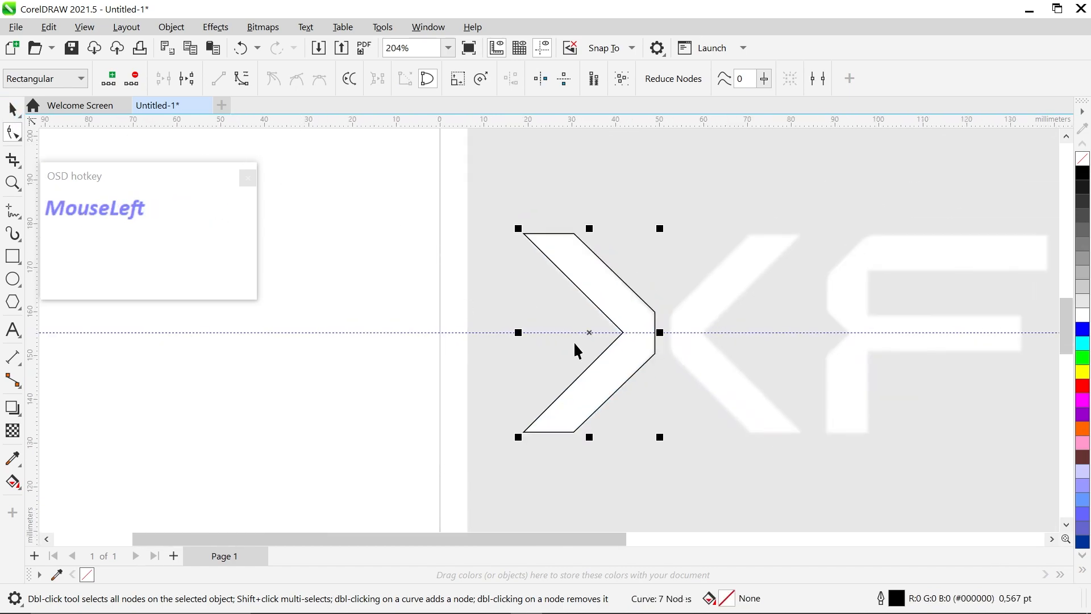
{"action": "left_click_drag", "start_coordinate": [569, 333], "coordinate": [569, 333]}
{"action": "key", "text": "Delete"}
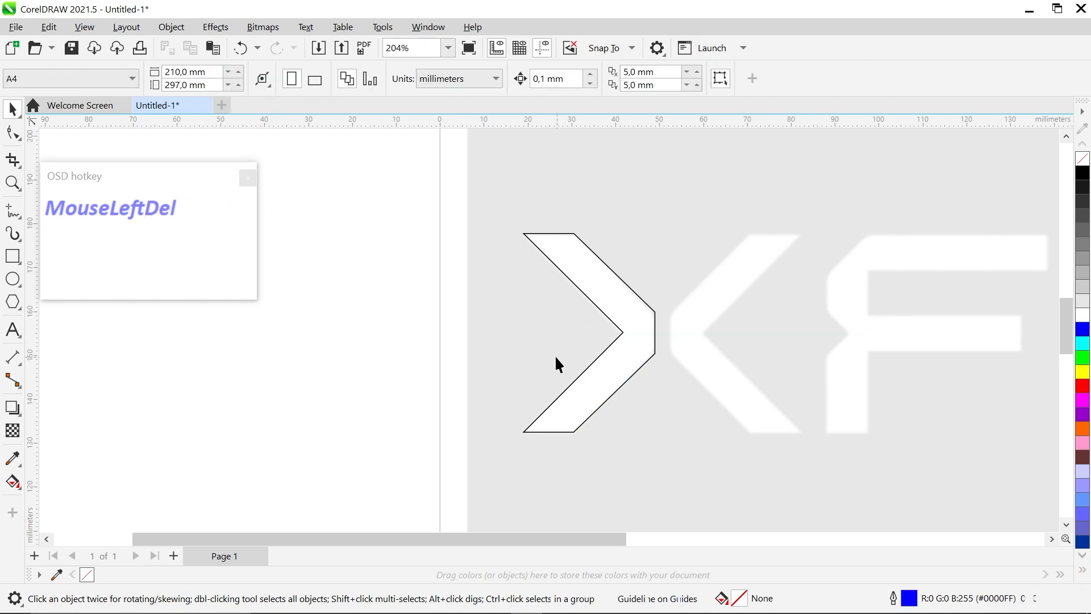
Create a horizontally mirrored copy of the traced chevron over the right half of the X, centred at about X 67.4 mm.
{"action": "scroll", "coordinate": [626, 359], "scroll_direction": "down", "scroll_amount": 1}
{"action": "left_click", "coordinate": [630, 358]}
{"action": "left_click_drag", "start_coordinate": [539, 339], "coordinate": [696, 321]}
{"action": "right_click", "coordinate": [685, 334]}
{"action": "scroll", "coordinate": [686, 329], "scroll_direction": "up", "scroll_amount": 1}
{"action": "scroll", "coordinate": [624, 395], "scroll_direction": "down", "scroll_amount": 3}
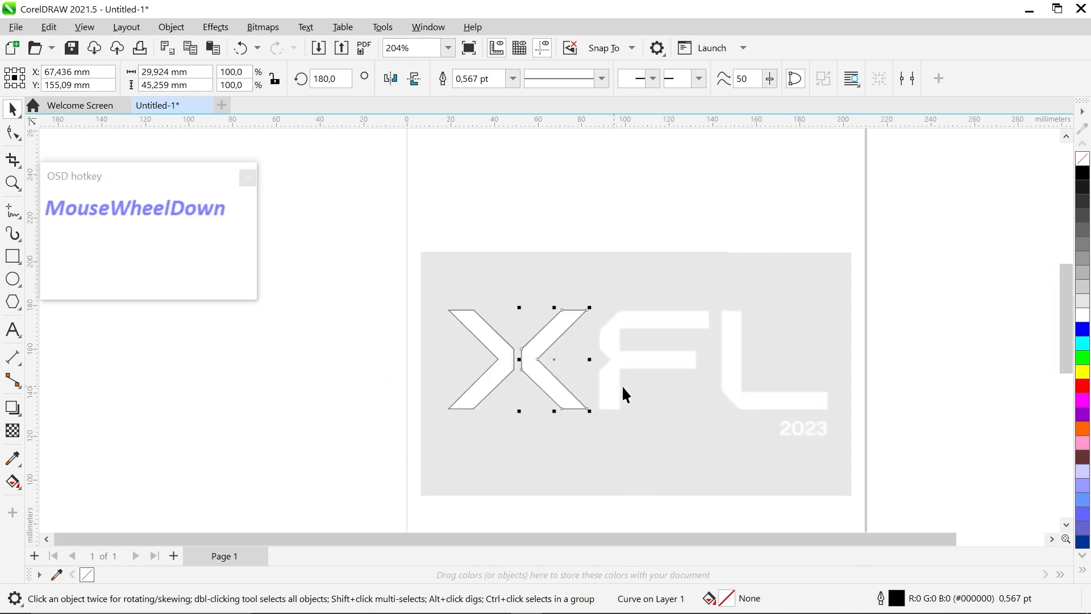
Draw a rectangle about 58.7 by 44.6 mm over the letter F.
{"action": "scroll", "coordinate": [630, 392], "scroll_direction": "up", "scroll_amount": 2}
{"action": "left_click", "coordinate": [12, 255]}
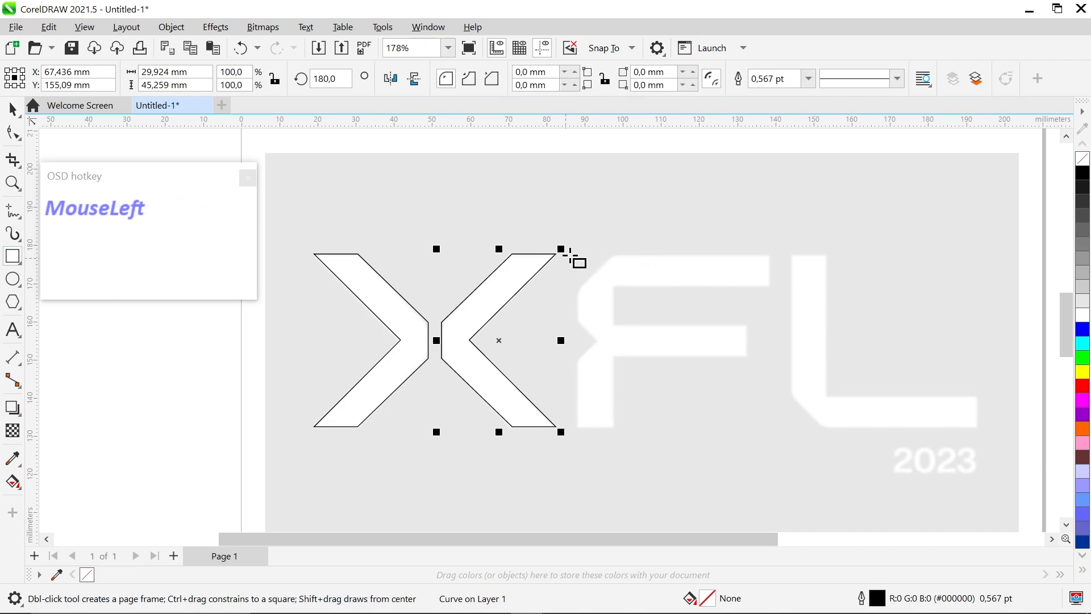
{"action": "mouse_move", "coordinate": [546, 254]}
{"action": "left_mouse_down"}
{"action": "mouse_move", "coordinate": [608, 273]}
{"action": "mouse_move", "coordinate": [709, 428]}
{"action": "mouse_move", "coordinate": [771, 424]}
{"action": "left_mouse_up"}
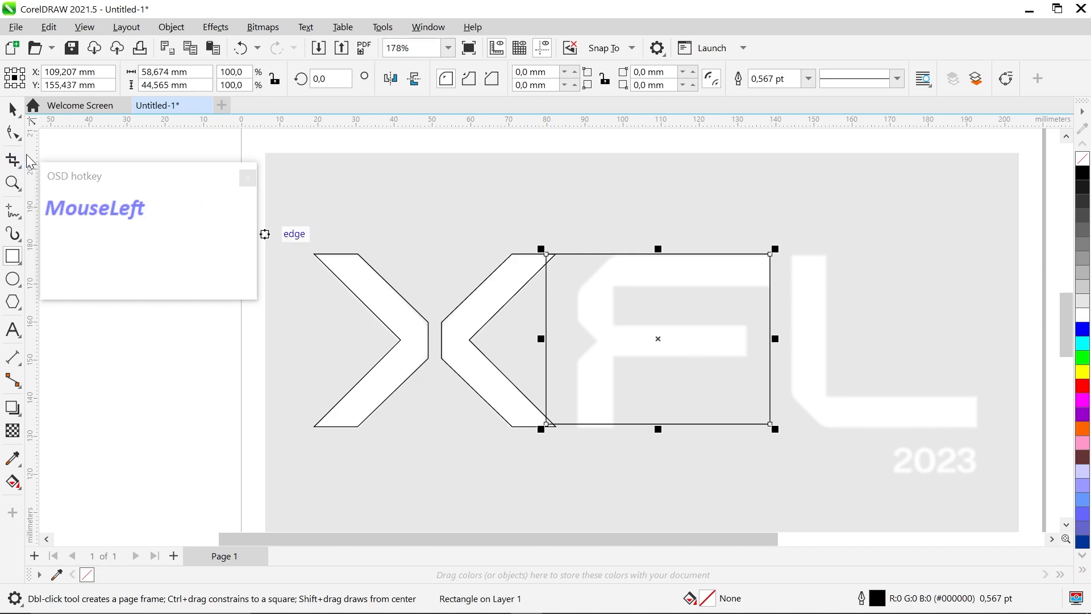
Resize the F rectangle to about 50.5 by 45.3 mm, matching its base to the X and its left edge to the F.
{"action": "left_click", "coordinate": [12, 108]}
{"action": "scroll", "coordinate": [700, 419], "scroll_direction": "up", "scroll_amount": 2}
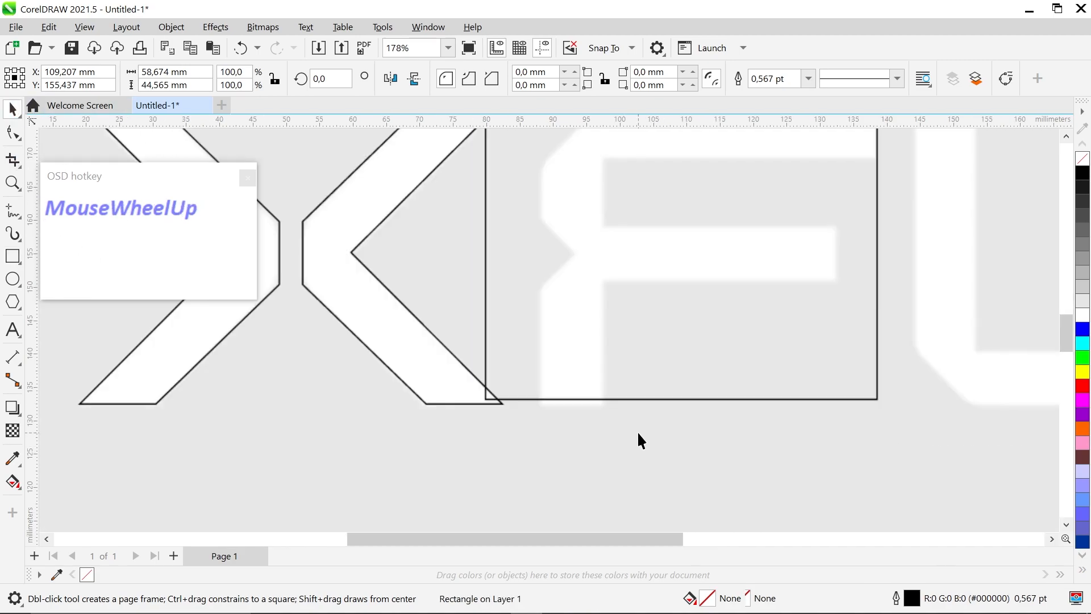
{"action": "left_click_drag", "start_coordinate": [683, 402], "coordinate": [465, 408]}
{"action": "scroll", "coordinate": [612, 397], "scroll_direction": "down", "scroll_amount": 3}
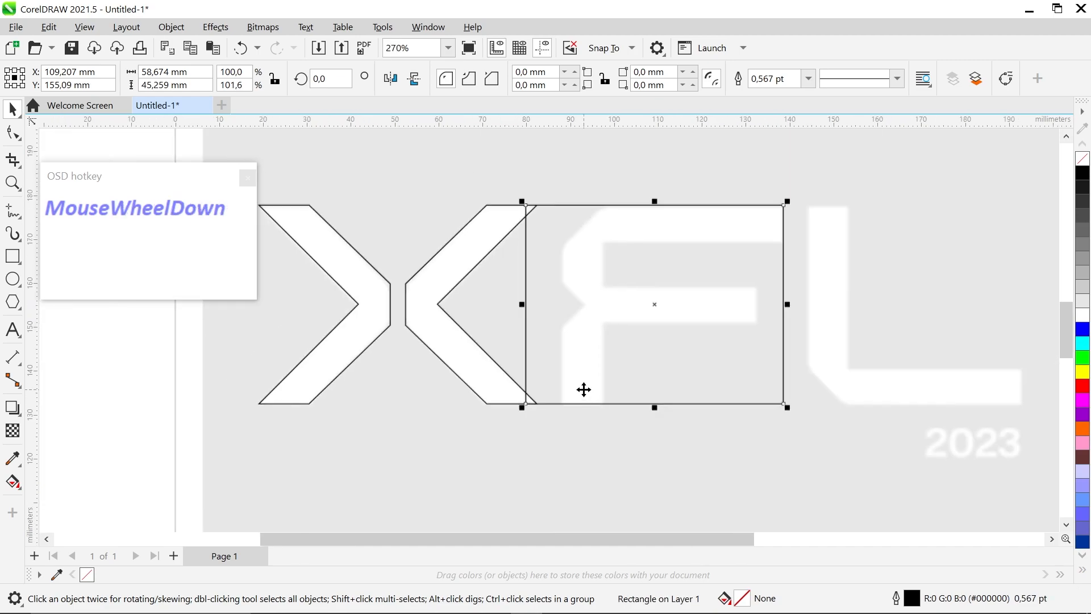
{"action": "scroll", "coordinate": [538, 334], "scroll_direction": "up", "scroll_amount": 2}
{"action": "left_click_drag", "start_coordinate": [507, 273], "coordinate": [573, 288]}
{"action": "scroll", "coordinate": [560, 370], "scroll_direction": "down", "scroll_amount": 3}
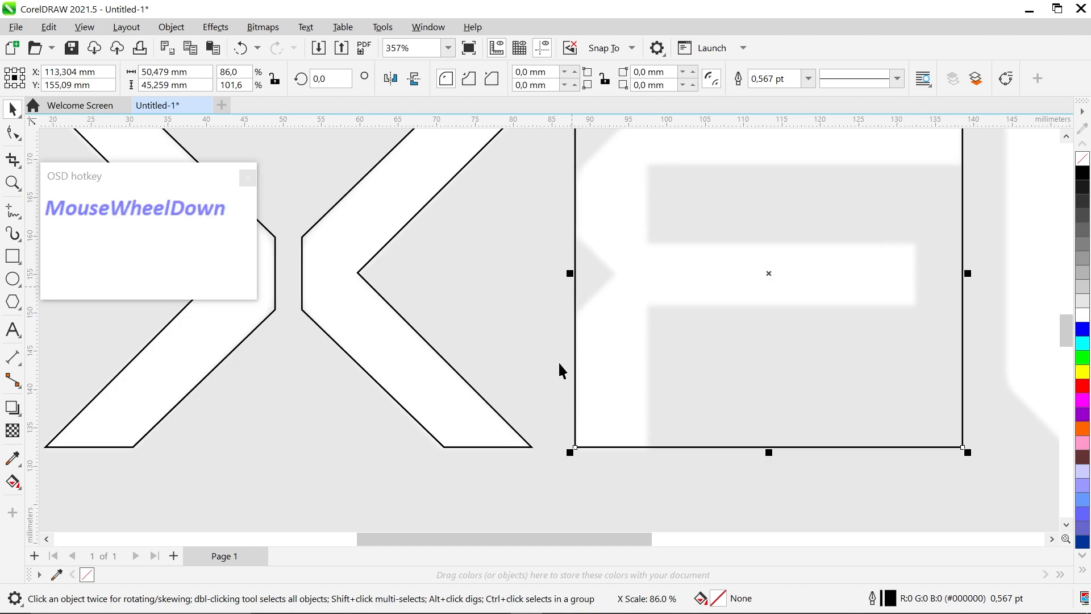
Duplicate the F rectangle and resize the copy to about 41.2 by 10.4 mm, filling the gap between the F's two arms.
{"action": "scroll", "coordinate": [619, 275], "scroll_direction": "up", "scroll_amount": 2}
{"action": "scroll", "coordinate": [635, 260], "scroll_direction": "up", "scroll_amount": 2}
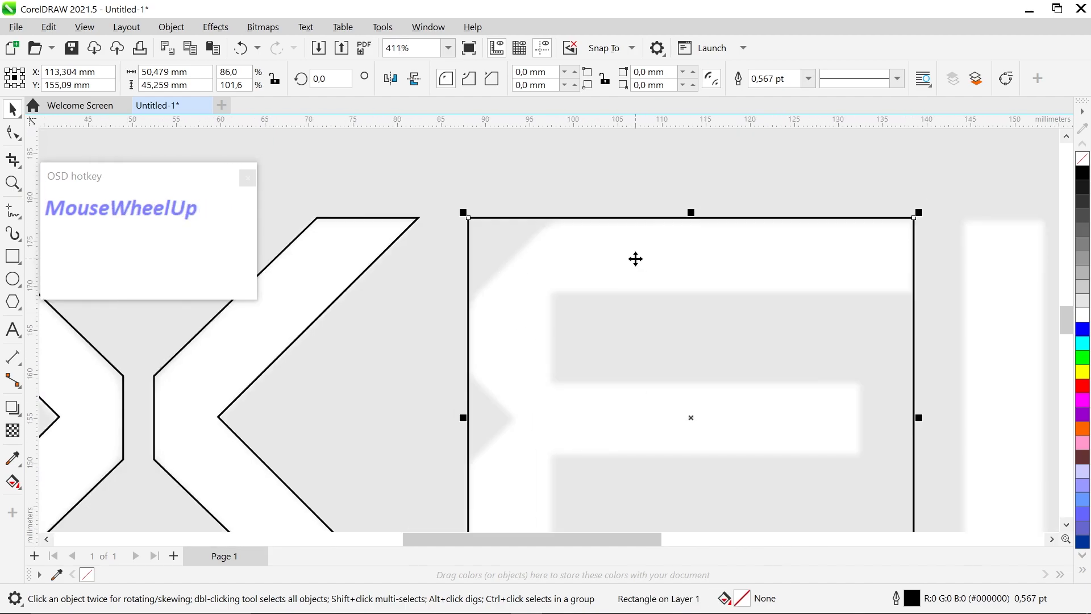
{"action": "scroll", "coordinate": [634, 259], "scroll_direction": "down", "scroll_amount": 1}
{"action": "scroll", "coordinate": [560, 248], "scroll_direction": "down", "scroll_amount": 2}
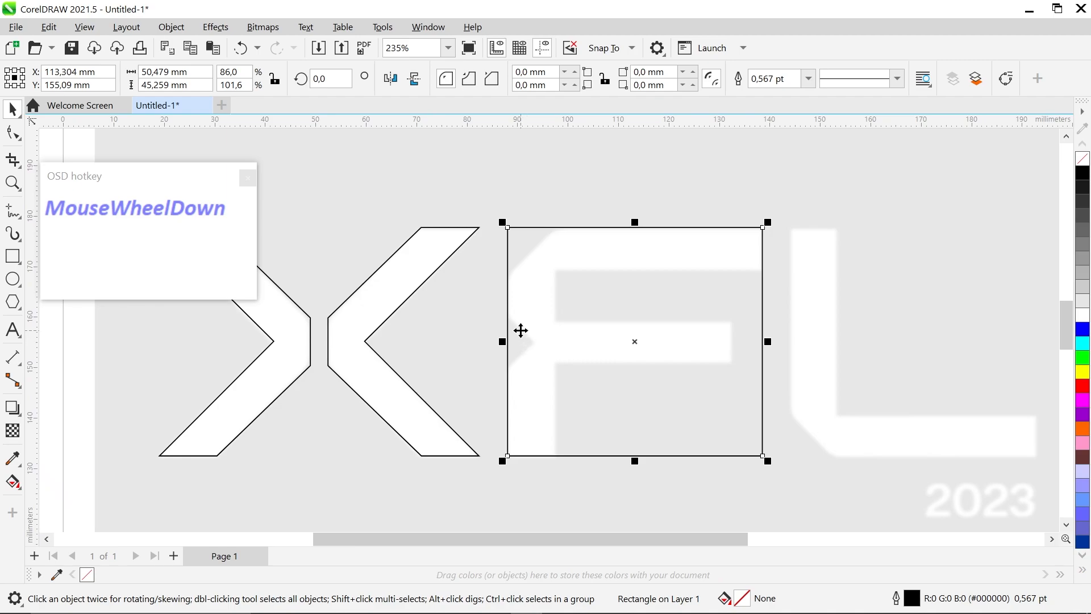
{"action": "left_click_drag", "start_coordinate": [636, 459], "coordinate": [642, 333]}
{"action": "right_click", "coordinate": [643, 333]}
{"action": "left_click_drag", "start_coordinate": [636, 228], "coordinate": [638, 263]}
{"action": "left_click_drag", "start_coordinate": [507, 294], "coordinate": [555, 292]}
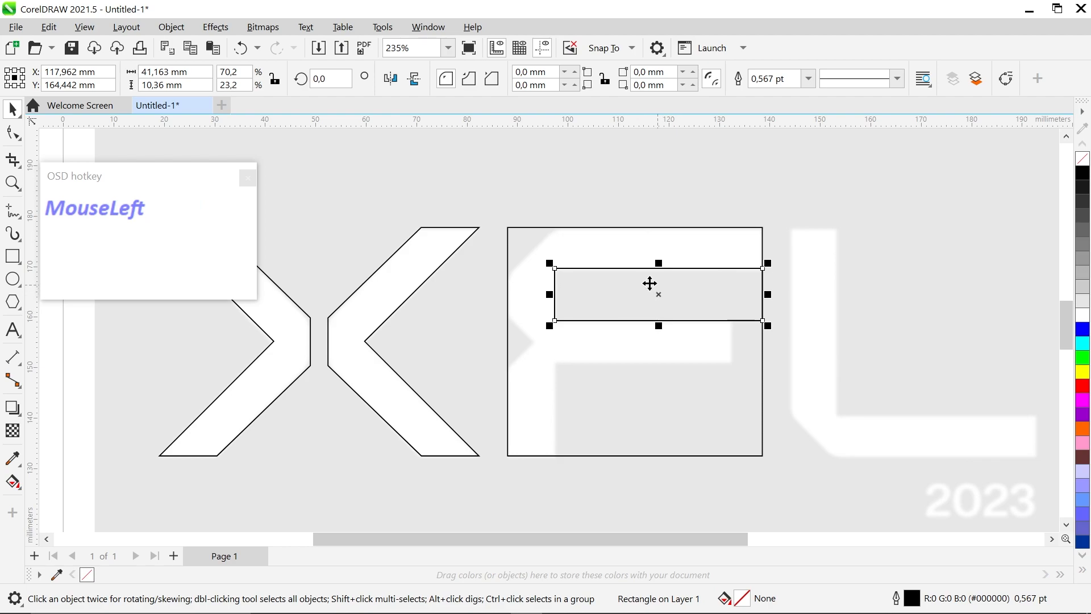
Duplicate the gap rectangle below the F's middle arm and stretch it to about 20.8 mm high, past the letter's base.
{"action": "left_click_drag", "start_coordinate": [643, 282], "coordinate": [640, 376]}
{"action": "right_click", "coordinate": [640, 376]}
{"action": "left_click_drag", "start_coordinate": [662, 422], "coordinate": [668, 460]}
{"action": "scroll", "coordinate": [768, 367], "scroll_direction": "up", "scroll_amount": 2}
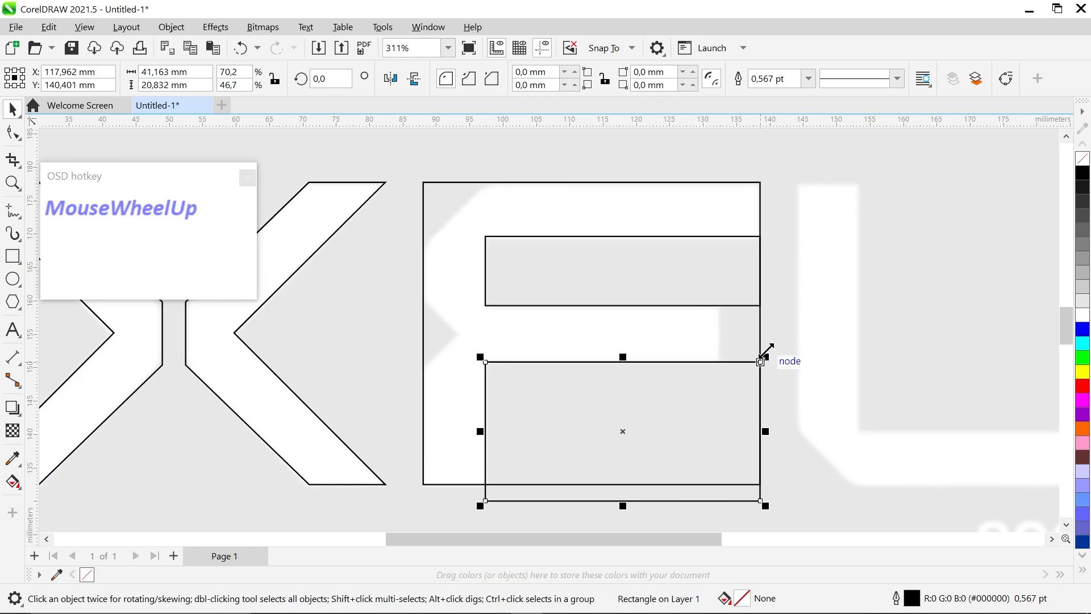
Create a narrow copy of the gap rectangle at the middle arm's end and extend it down into the lower rectangle.
{"action": "left_click", "coordinate": [723, 262]}
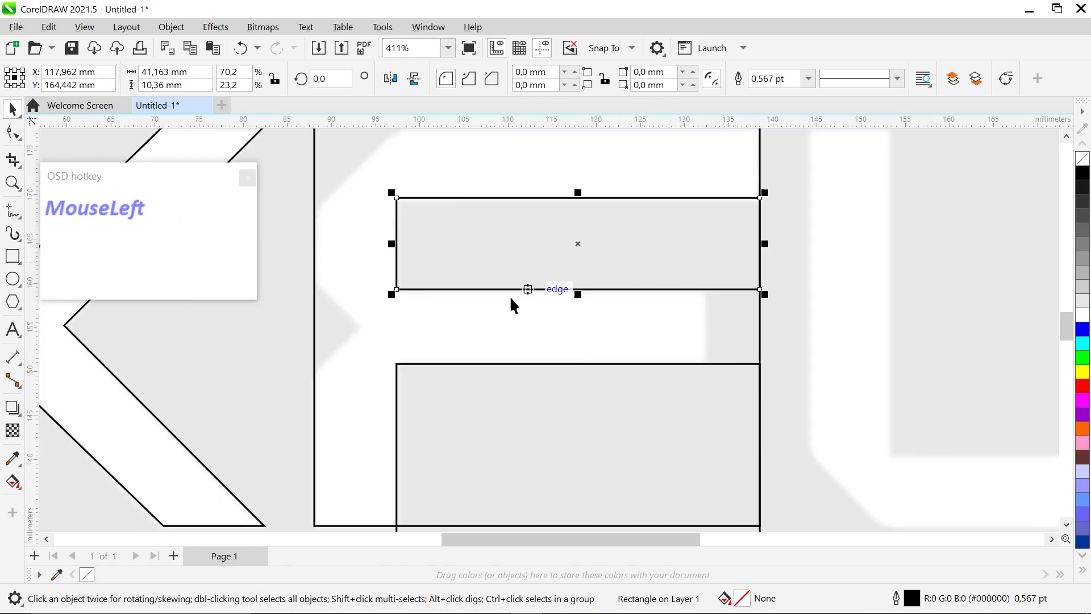
{"action": "left_click", "coordinate": [660, 246]}
{"action": "left_click", "coordinate": [631, 253]}
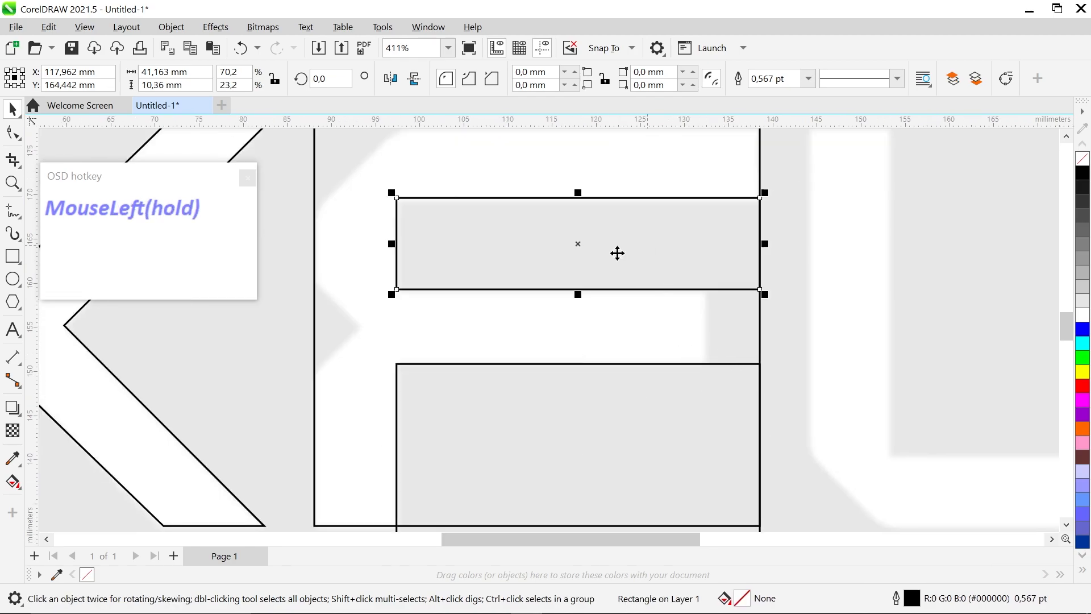
{"action": "left_click_drag", "start_coordinate": [397, 243], "coordinate": [699, 336]}
{"action": "right_click", "coordinate": [699, 336]}
{"action": "left_click_drag", "start_coordinate": [732, 295], "coordinate": [732, 400]}
Weld the three cut-out rectangles around the F's middle arm into one shape.
{"action": "left_click", "coordinate": [661, 425], "text": "shift"}
{"action": "left_click", "coordinate": [658, 283], "text": "shift"}
{"action": "scroll", "coordinate": [660, 270], "scroll_direction": "down", "scroll_amount": 2}
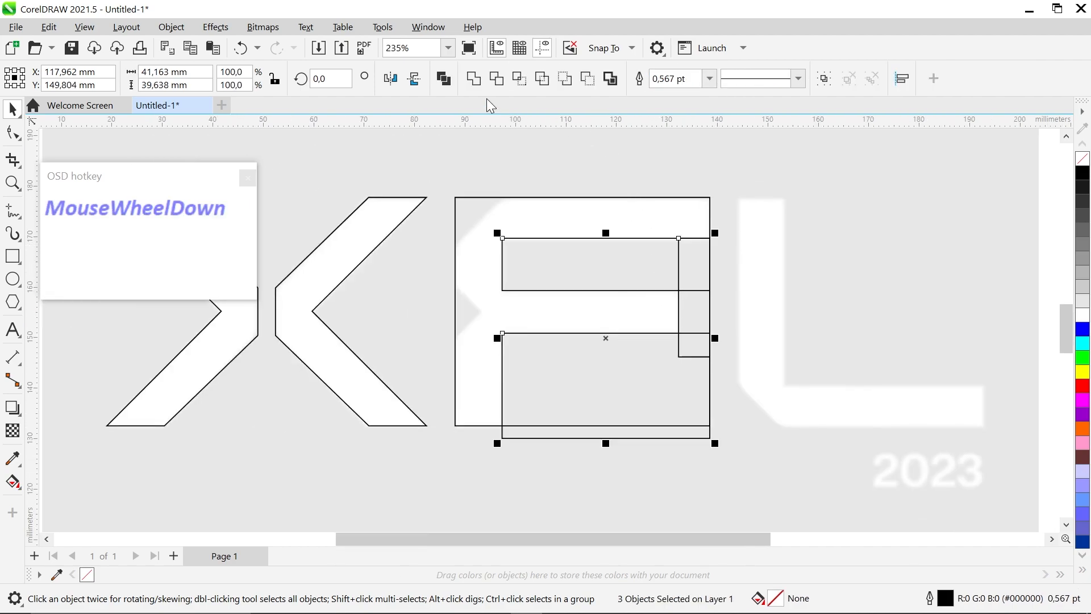
{"action": "left_click", "coordinate": [470, 81]}
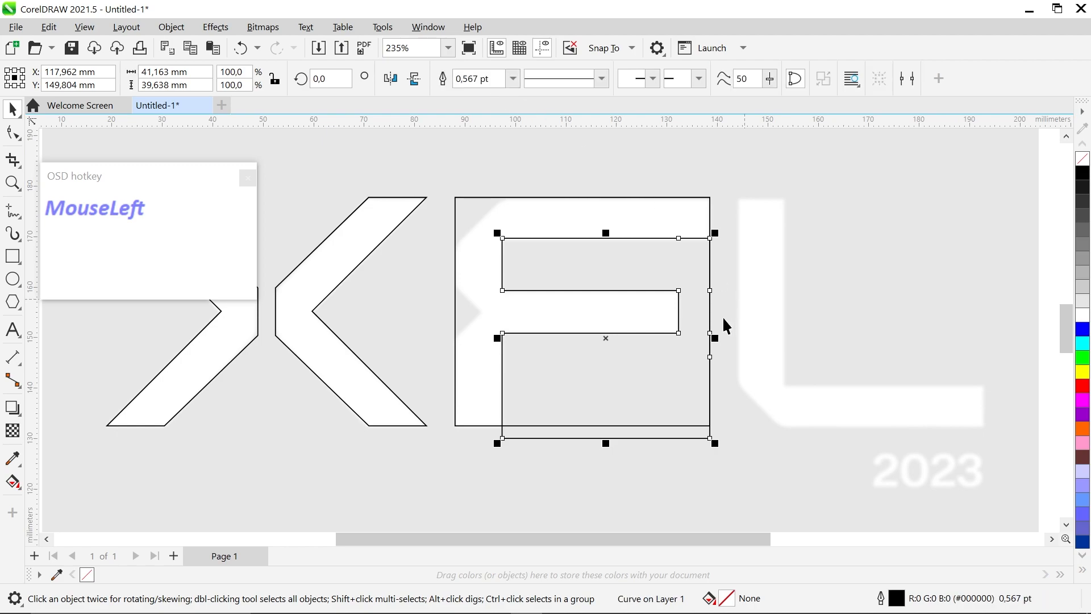
{"action": "scroll", "coordinate": [726, 325], "scroll_direction": "up", "scroll_amount": 1}
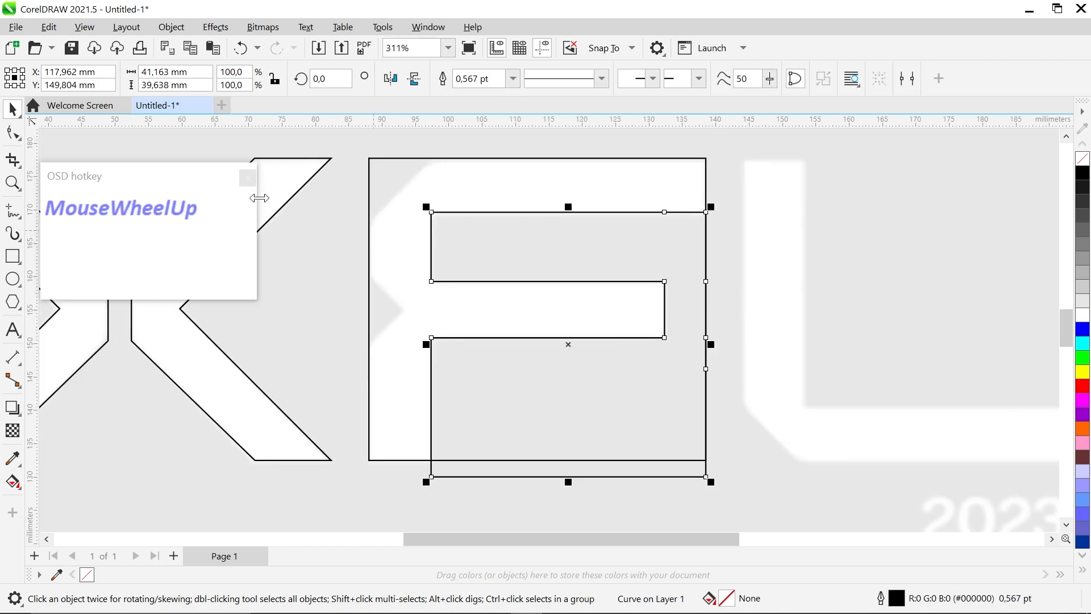
Move all nodes on the welded shape's right edge about 2.7 mm right, beyond the F rectangle.
{"action": "left_click", "coordinate": [20, 134]}
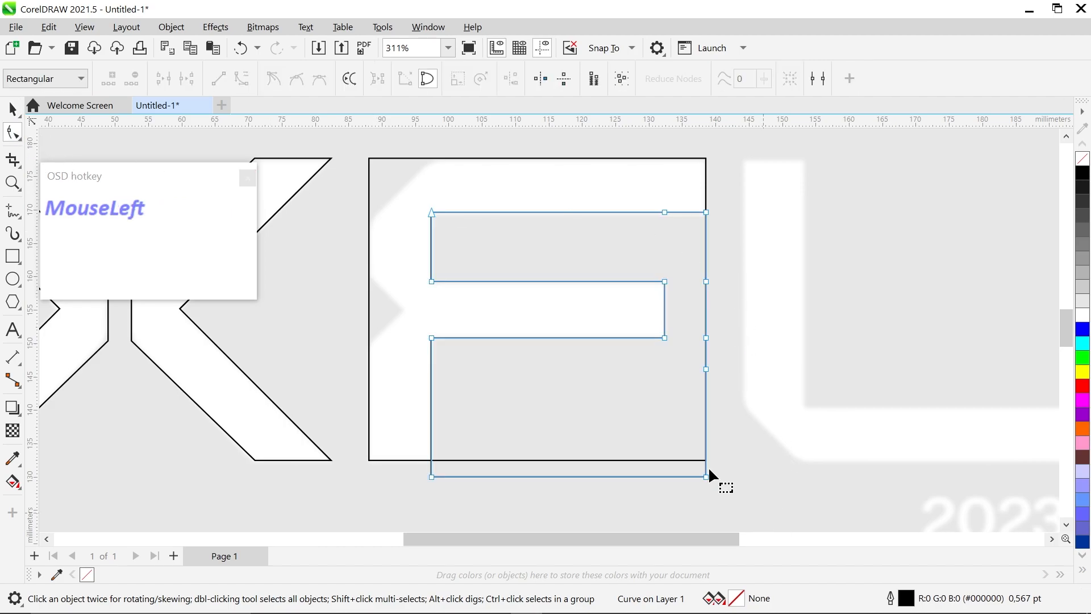
{"action": "left_click_drag", "start_coordinate": [757, 511], "coordinate": [703, 166]}
{"action": "left_click_drag", "start_coordinate": [706, 214], "coordinate": [731, 223]}
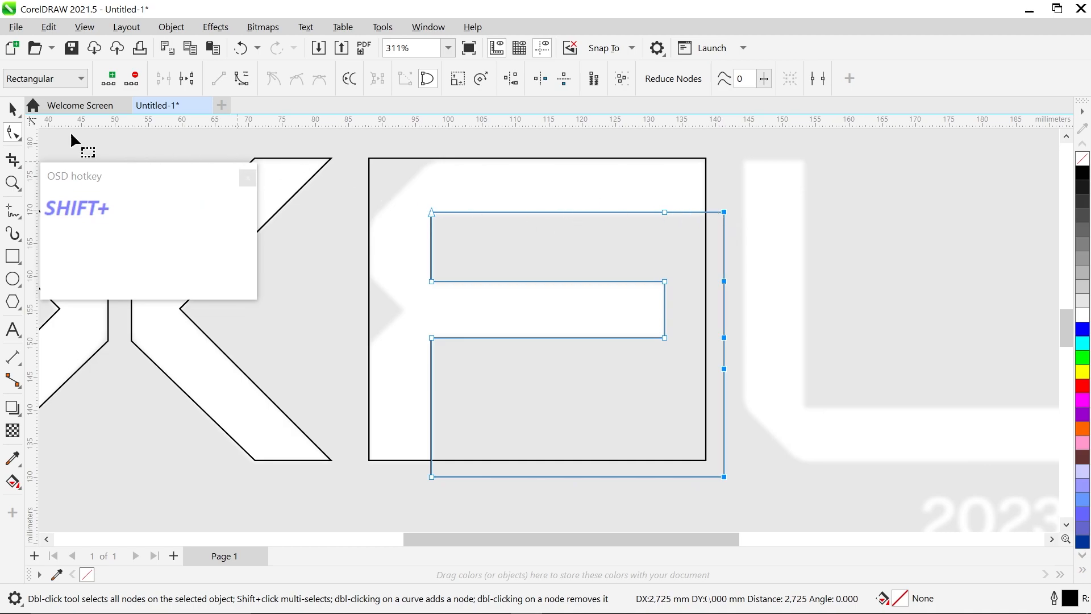
{"action": "left_click", "coordinate": [14, 109]}
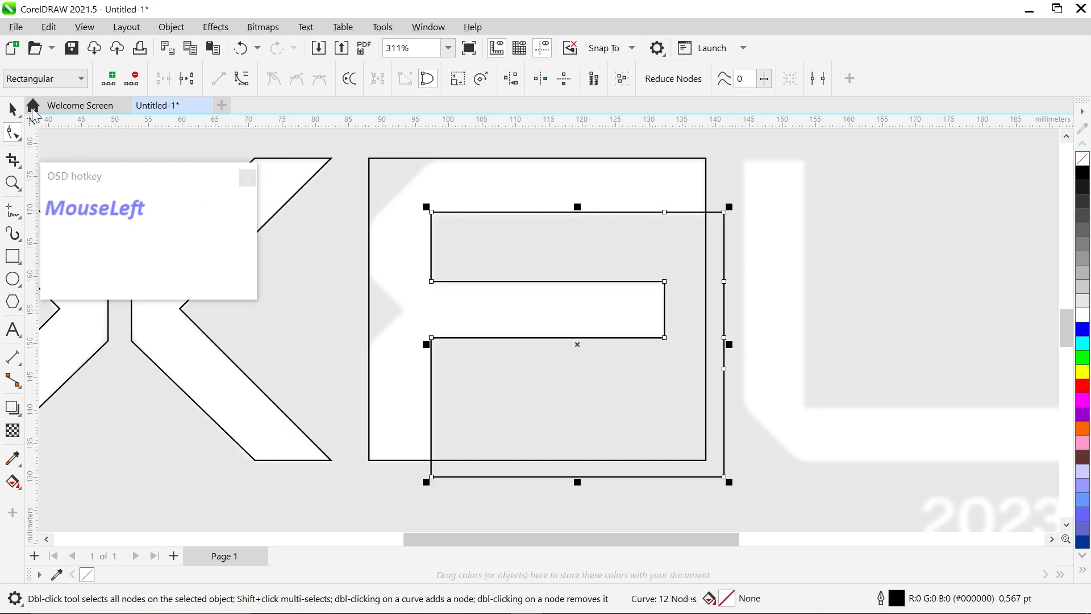
{"action": "left_click", "coordinate": [697, 190], "text": "shift"}
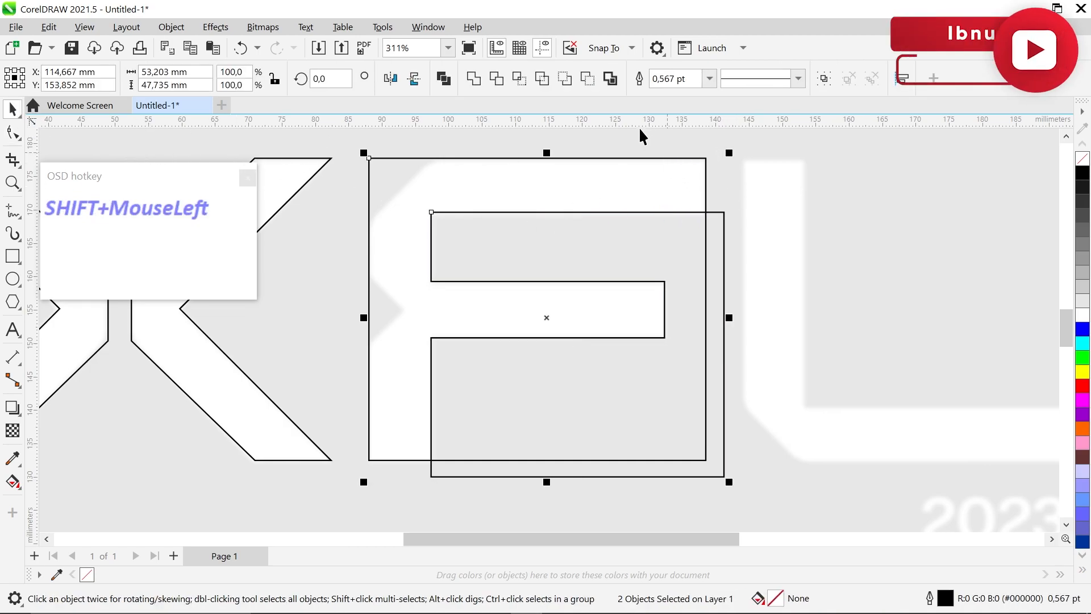
{"action": "left_click", "coordinate": [519, 79]}
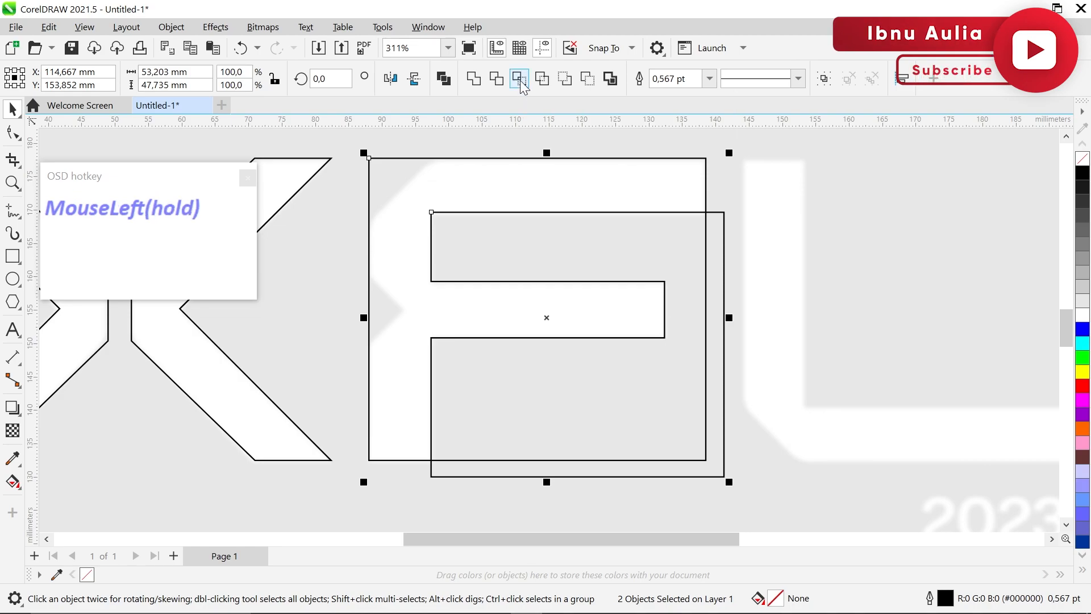
{"action": "key", "text": "ctrl+z"}
{"action": "left_click", "coordinate": [718, 224]}
{"action": "left_click", "coordinate": [723, 220]}
{"action": "left_click_drag", "start_coordinate": [723, 220], "coordinate": [785, 286]}
{"action": "key", "text": "ctrl+z"}
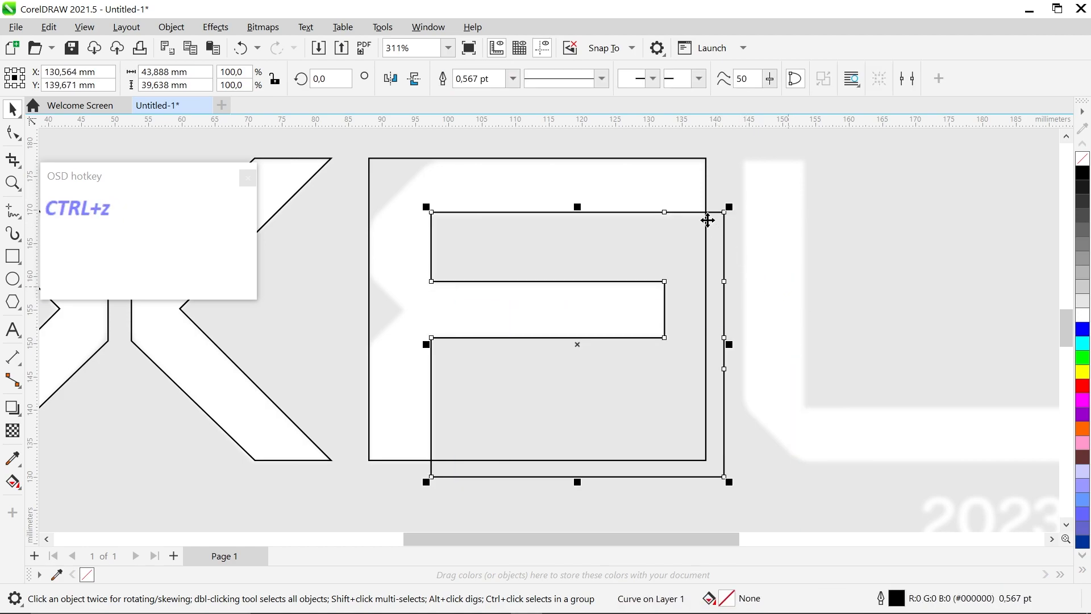
Simplify the F rectangle against the overlapping welded shape, and delete the welded shape to leave the F outline.
{"action": "left_click", "coordinate": [691, 188], "text": "shift"}
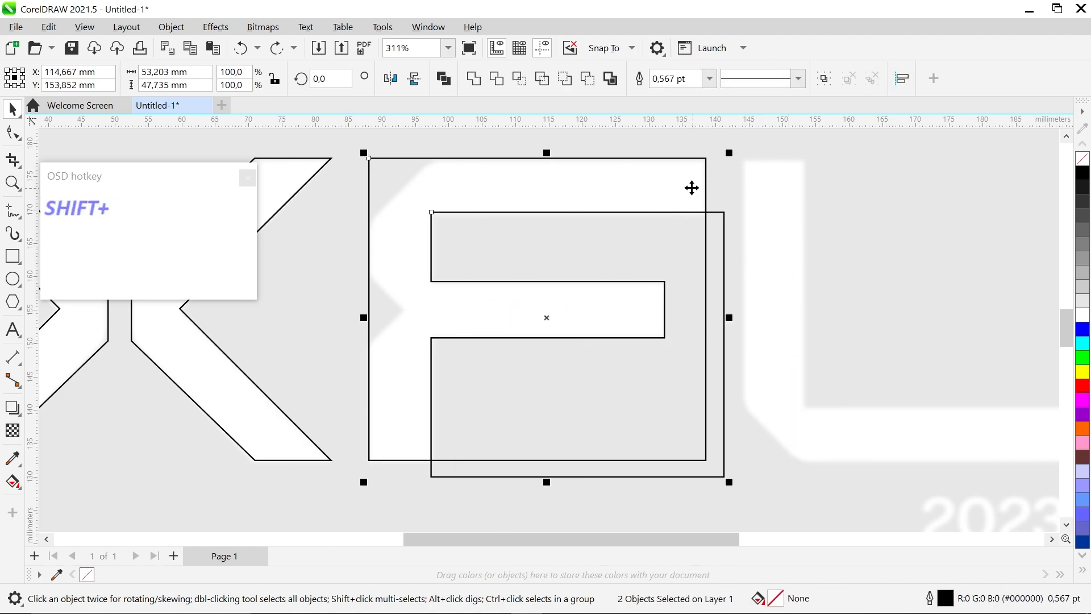
{"action": "left_click", "coordinate": [542, 83]}
{"action": "left_click", "coordinate": [736, 231]}
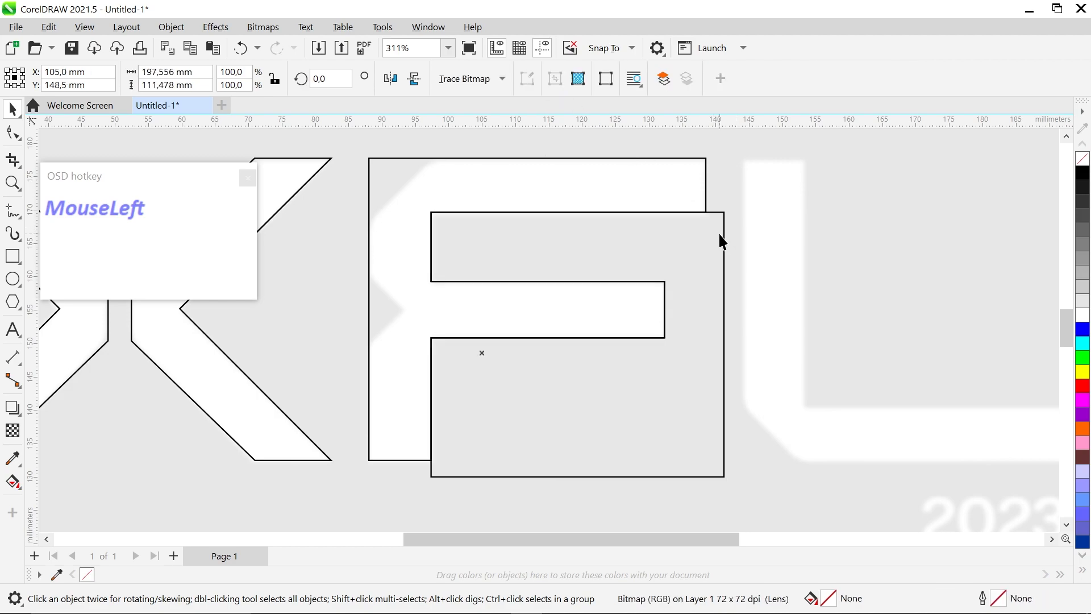
{"action": "left_click", "coordinate": [720, 233]}
{"action": "key", "text": "Delete"}
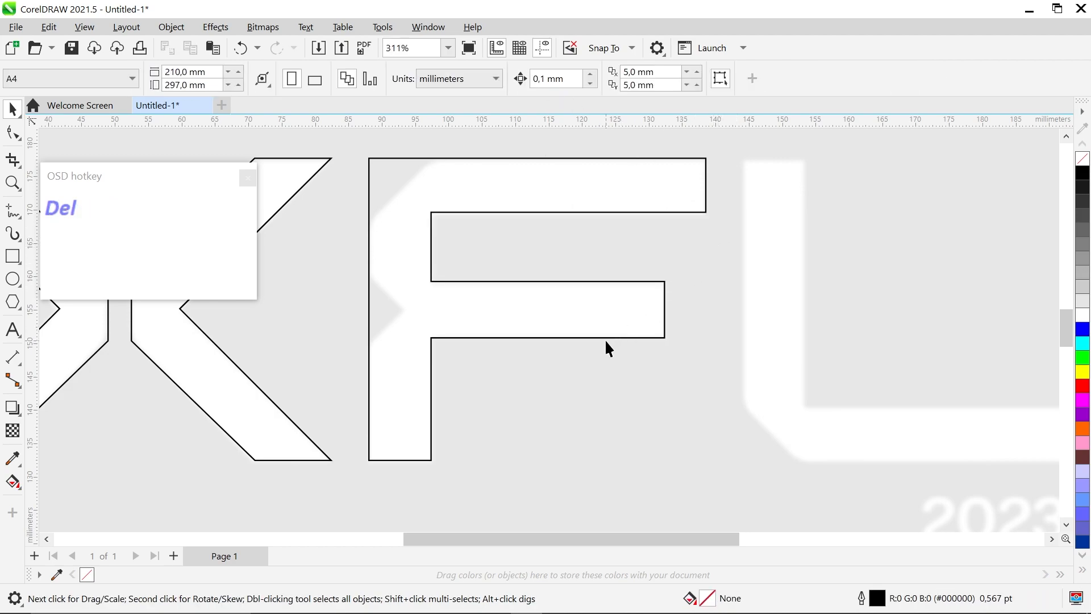
Add nodes on the F outline's top and left edges where the slanted upper-left corner begins and ends.
{"action": "scroll", "coordinate": [451, 309], "scroll_direction": "down", "scroll_amount": 2}
{"action": "scroll", "coordinate": [393, 240], "scroll_direction": "up", "scroll_amount": 3}
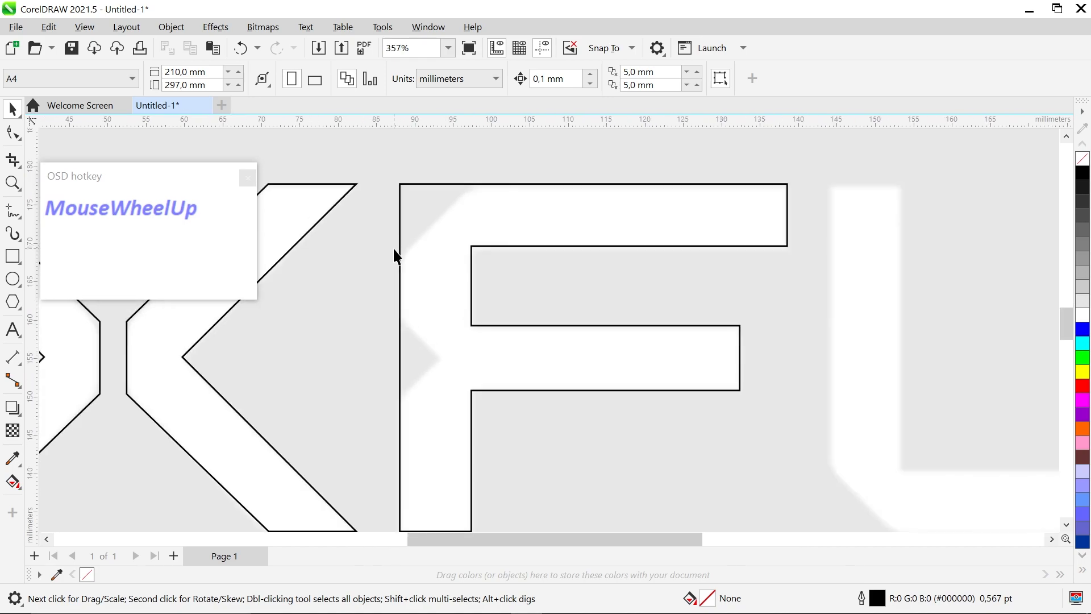
{"action": "left_click", "coordinate": [17, 141]}
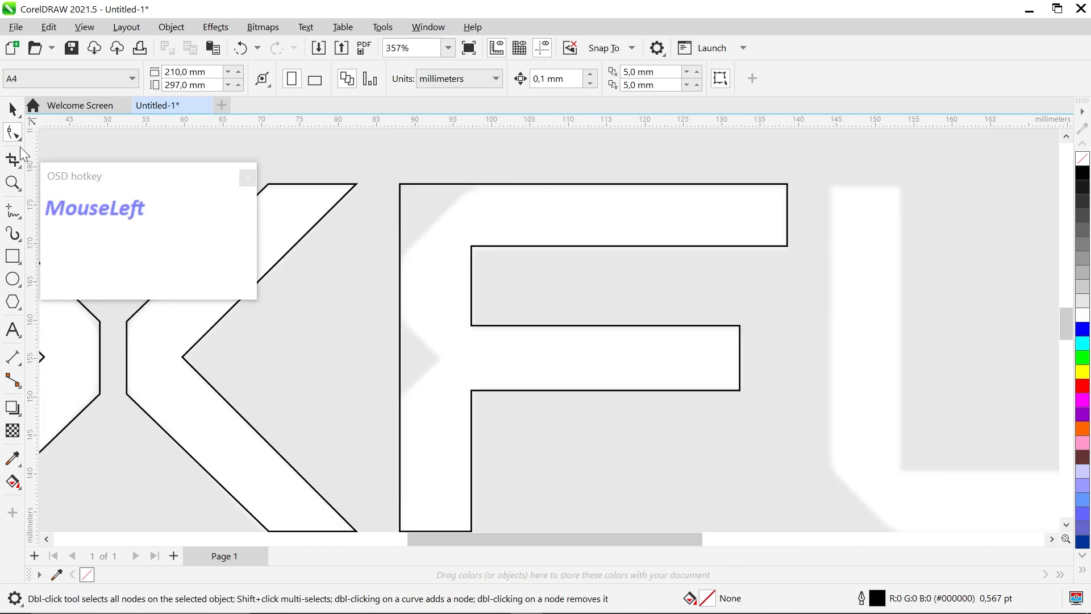
{"action": "left_click", "coordinate": [401, 217]}
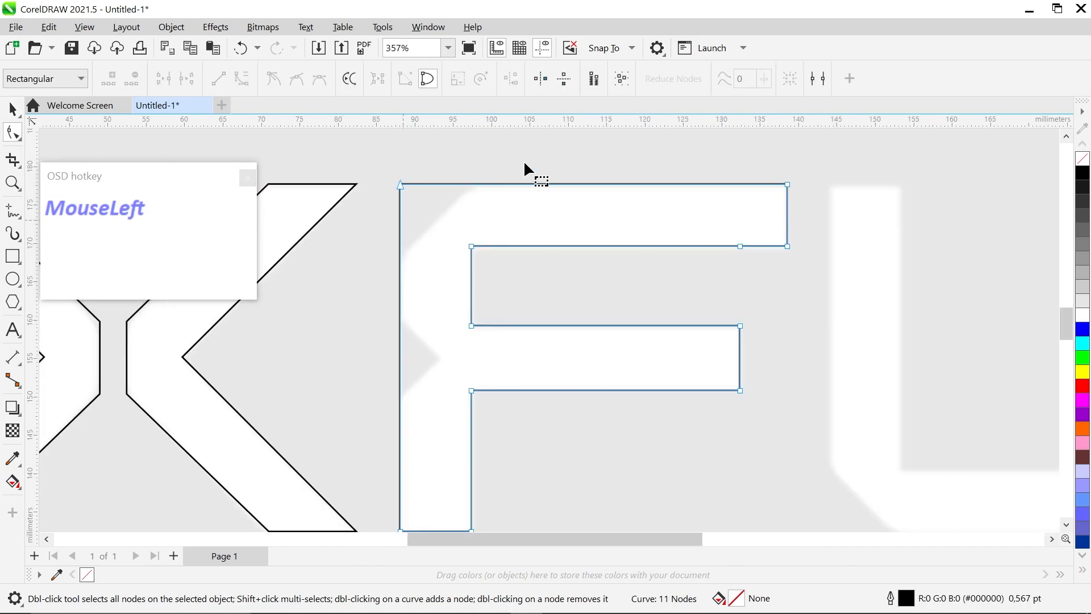
{"action": "scroll", "coordinate": [429, 219], "scroll_direction": "up", "scroll_amount": 3}
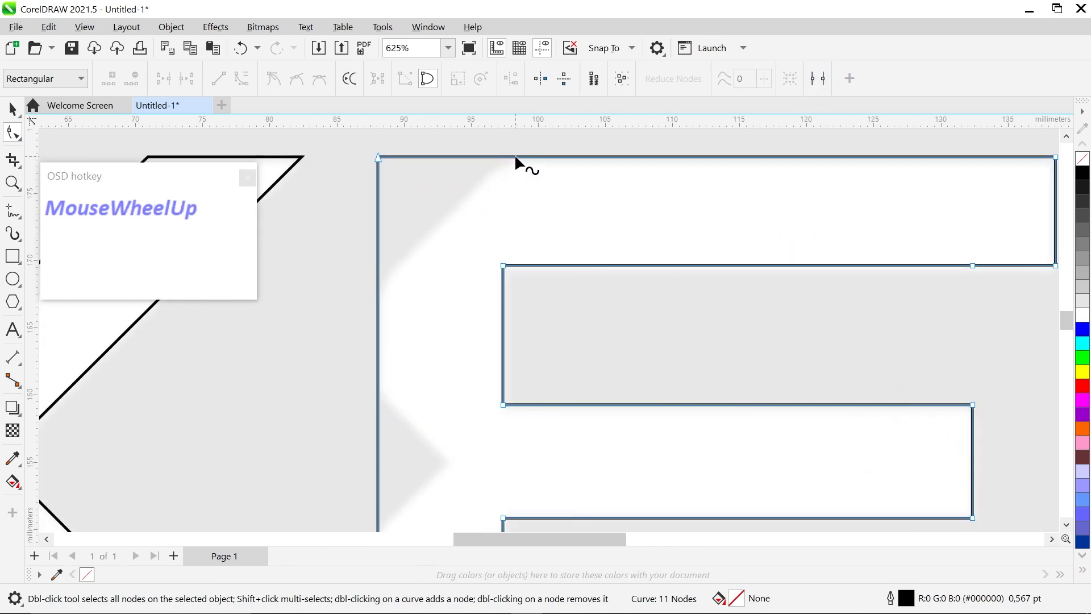
{"action": "scroll", "coordinate": [513, 154], "scroll_direction": "down", "scroll_amount": 3}
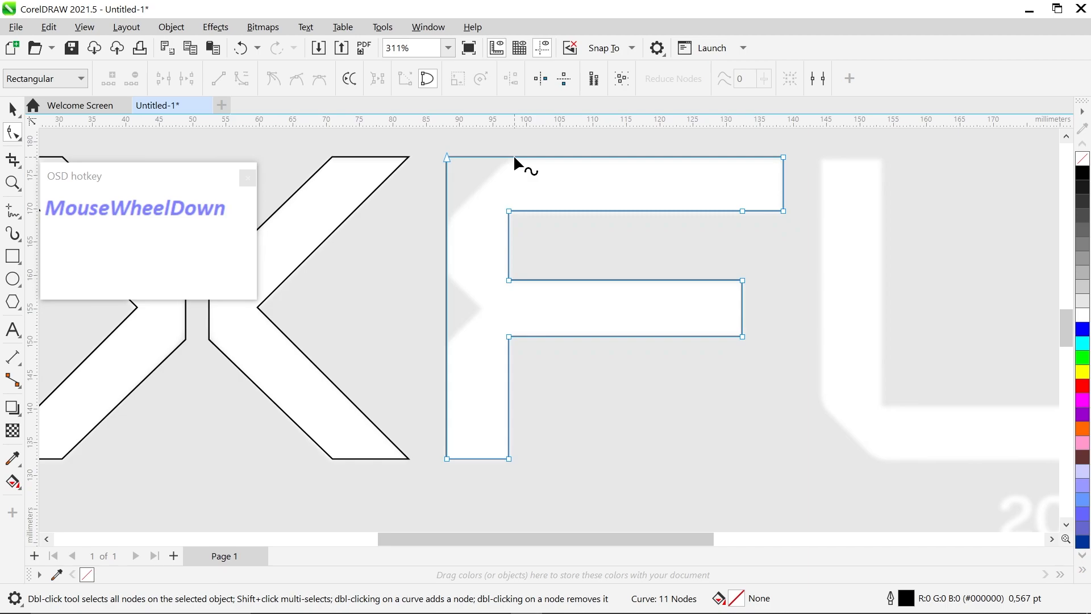
{"action": "scroll", "coordinate": [513, 155], "scroll_direction": "up", "scroll_amount": 2}
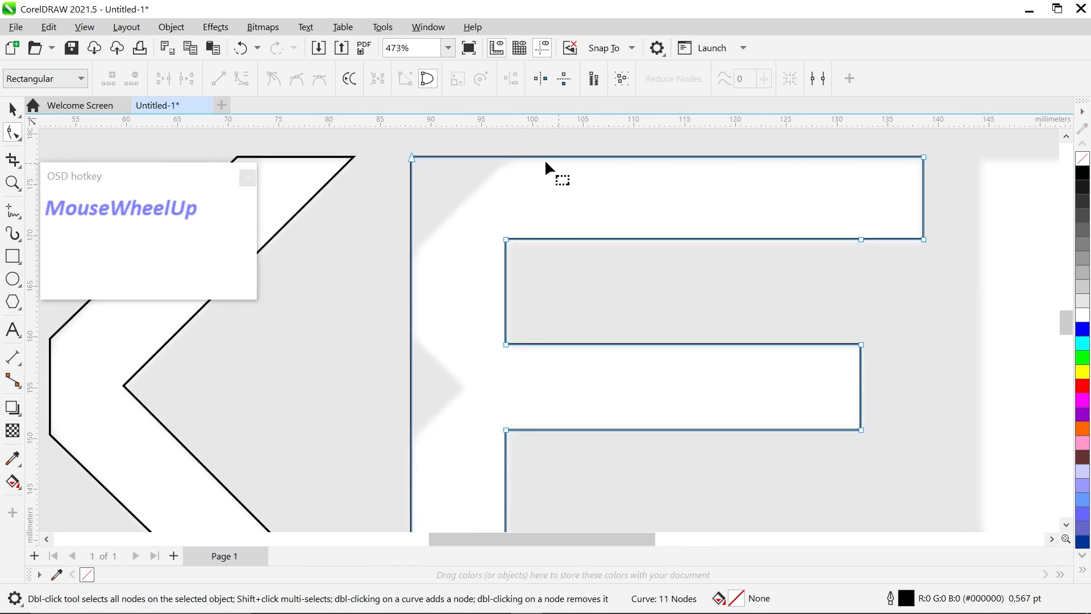
{"action": "double_click", "coordinate": [507, 156]}
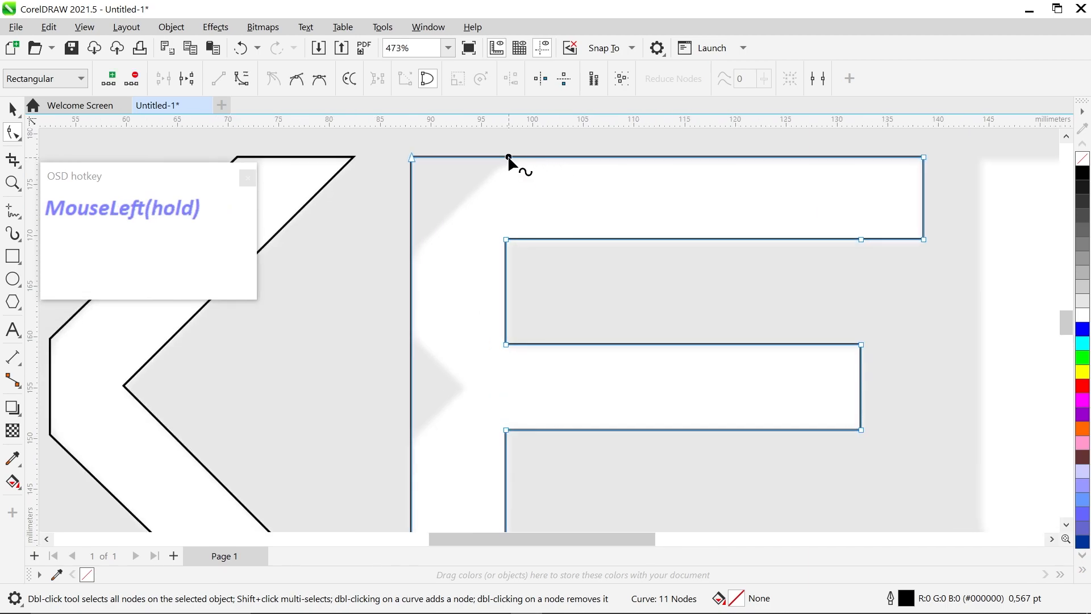
{"action": "double_click", "coordinate": [411, 260]}
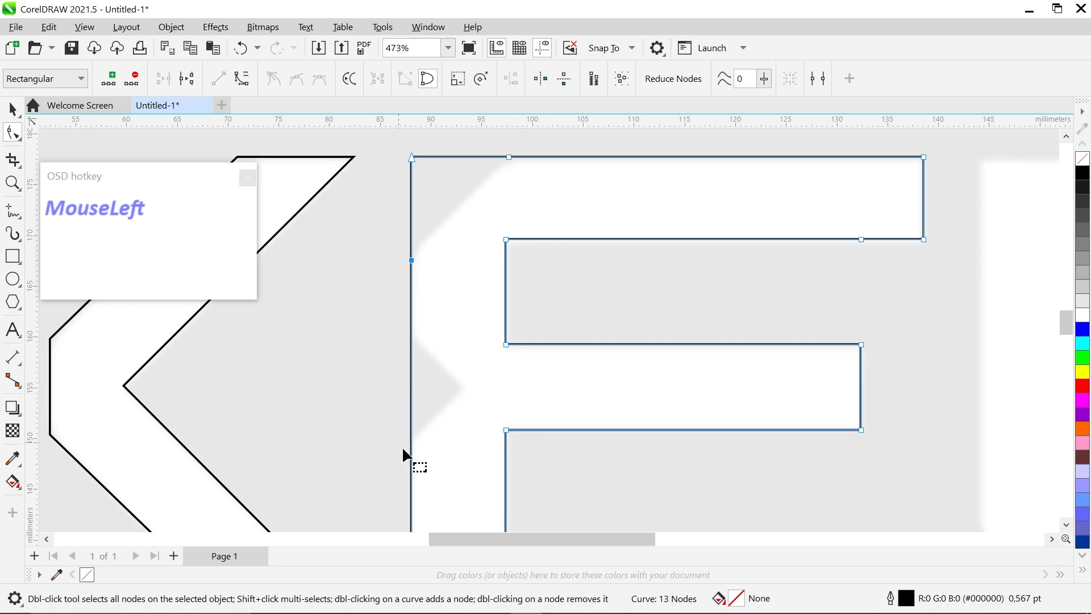
Add nodes on the F's left edge at the notch's ends and middle, and move the middle node about 5 mm right to the notch tip.
{"action": "left_click_drag", "start_coordinate": [412, 443], "coordinate": [410, 442]}
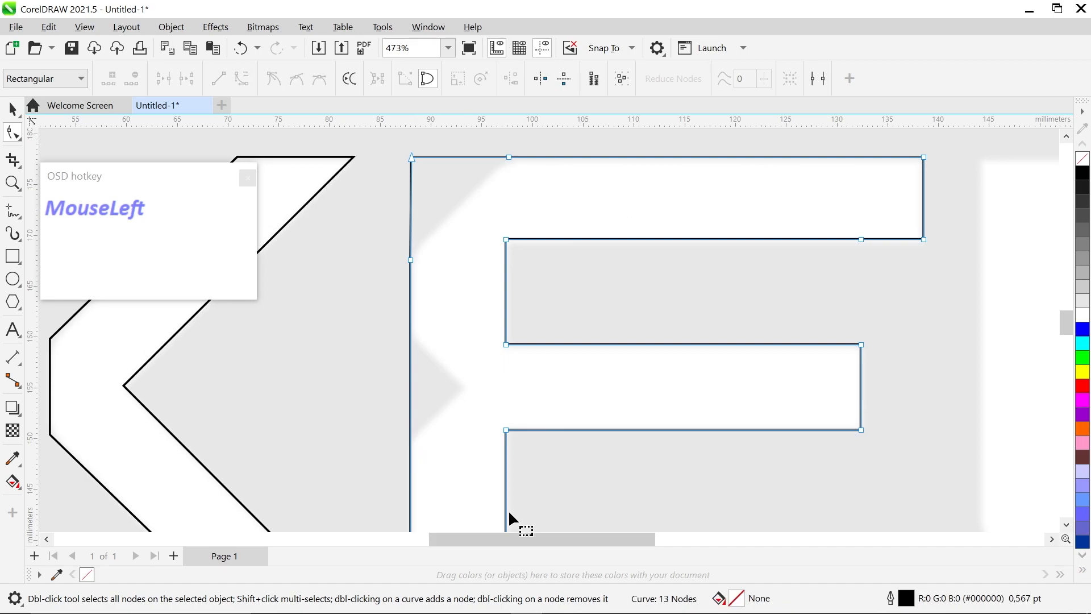
{"action": "scroll", "coordinate": [373, 452], "scroll_direction": "up", "scroll_amount": 2}
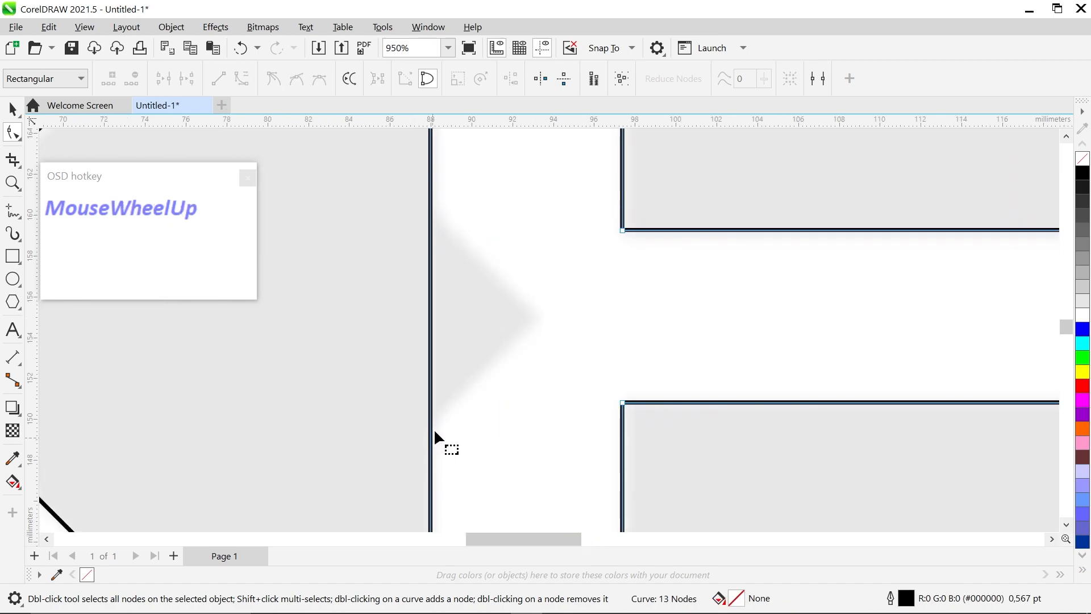
{"action": "left_click", "coordinate": [431, 425]}
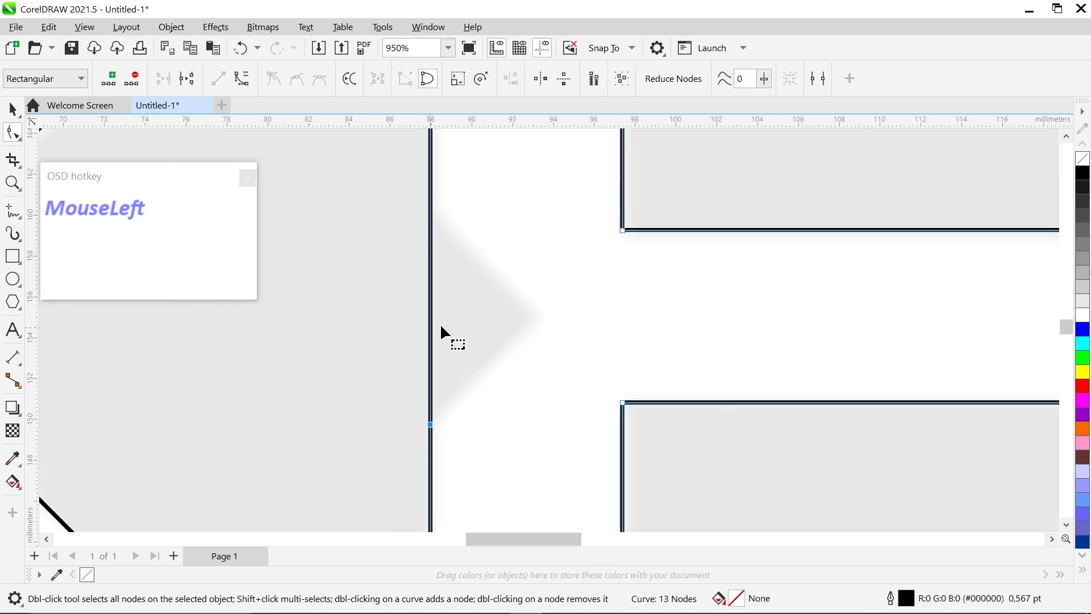
{"action": "left_click_drag", "start_coordinate": [431, 320], "coordinate": [538, 316]}
{"action": "scroll", "coordinate": [512, 326], "scroll_direction": "down", "scroll_amount": 2}
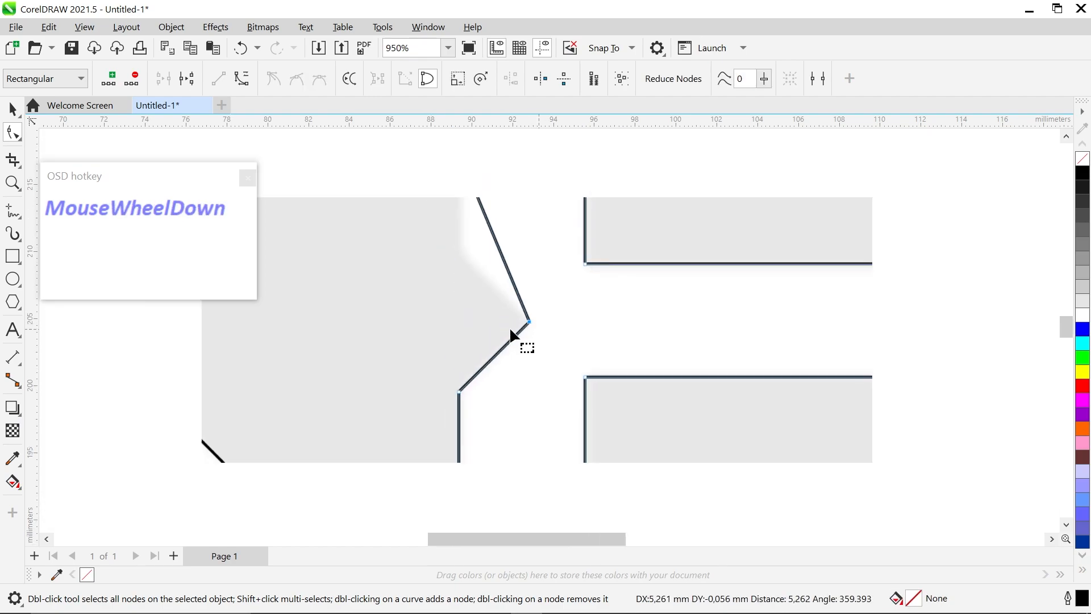
{"action": "key", "text": "ctrl+z"}
{"action": "scroll", "coordinate": [466, 263], "scroll_direction": "up", "scroll_amount": 1}
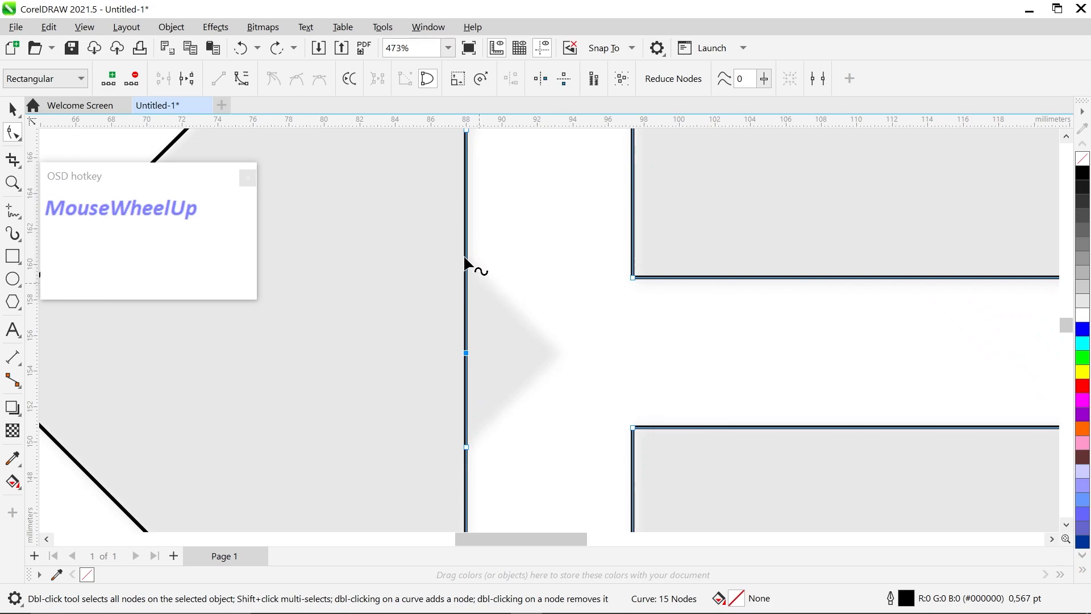
{"action": "double_click", "coordinate": [467, 252]}
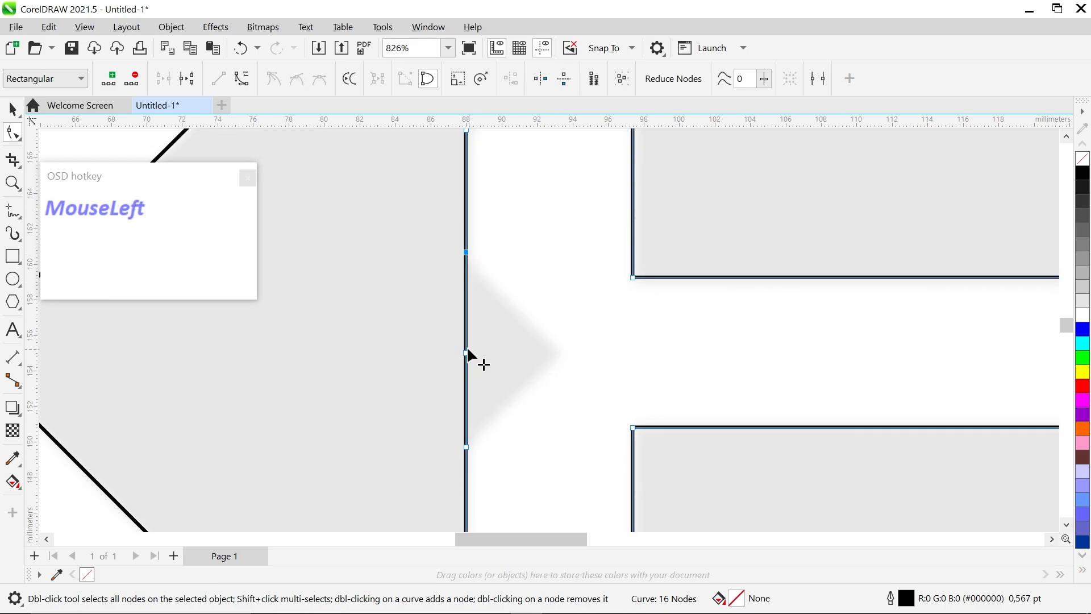
{"action": "left_click_drag", "start_coordinate": [466, 353], "coordinate": [555, 351]}
{"action": "scroll", "coordinate": [449, 307], "scroll_direction": "down", "scroll_amount": 3}
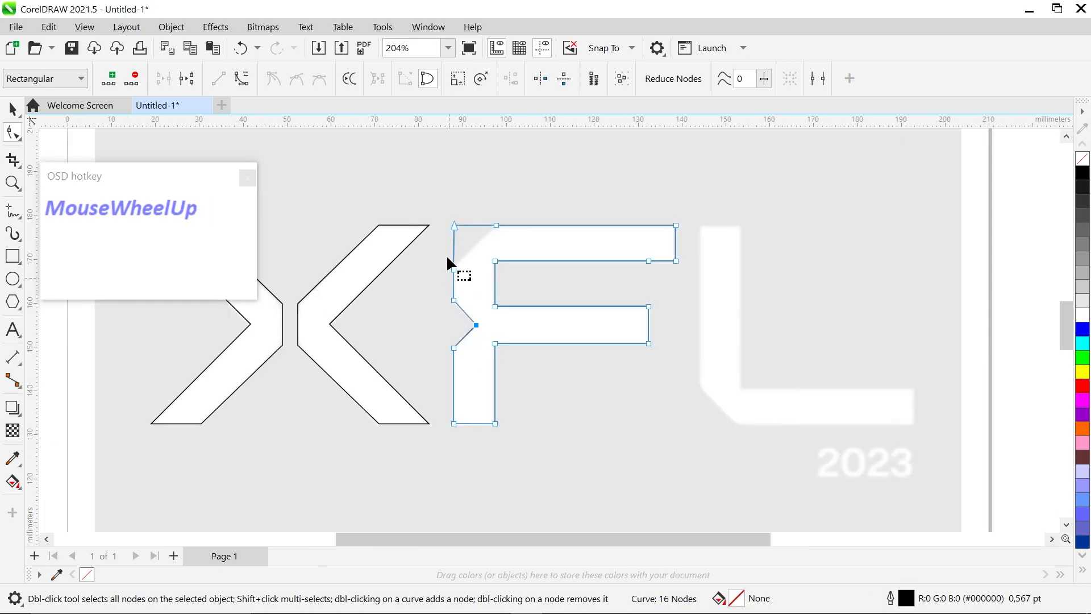
Delete the F outline's upper-left corner node to leave a straight slanted corner between its neighbouring nodes.
{"action": "scroll", "coordinate": [449, 268], "scroll_direction": "up", "scroll_amount": 1}
{"action": "double_click", "coordinate": [459, 198]}
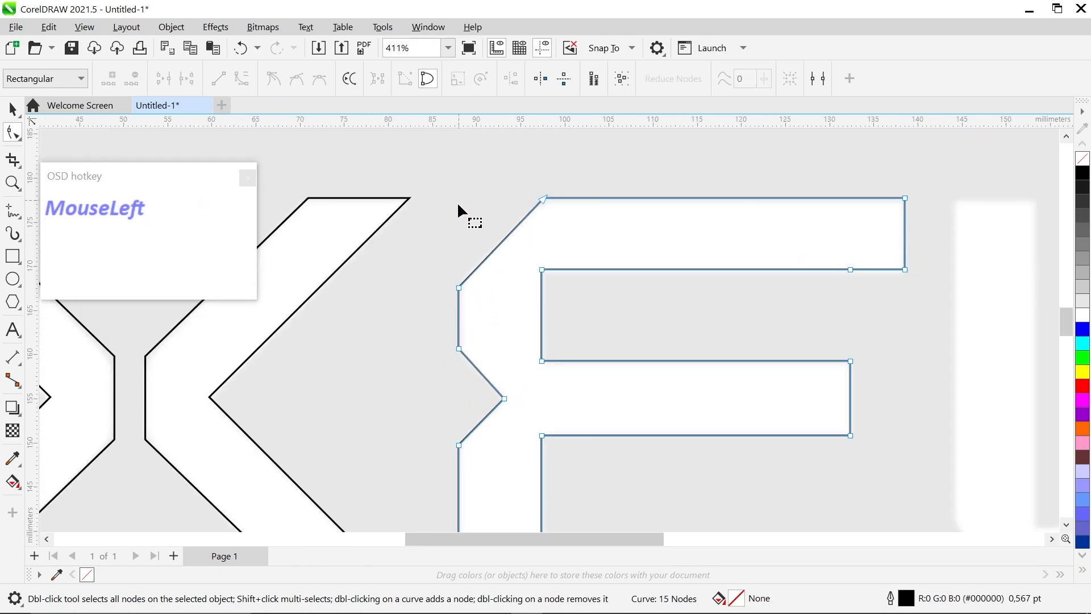
{"action": "scroll", "coordinate": [432, 301], "scroll_direction": "down", "scroll_amount": 1}
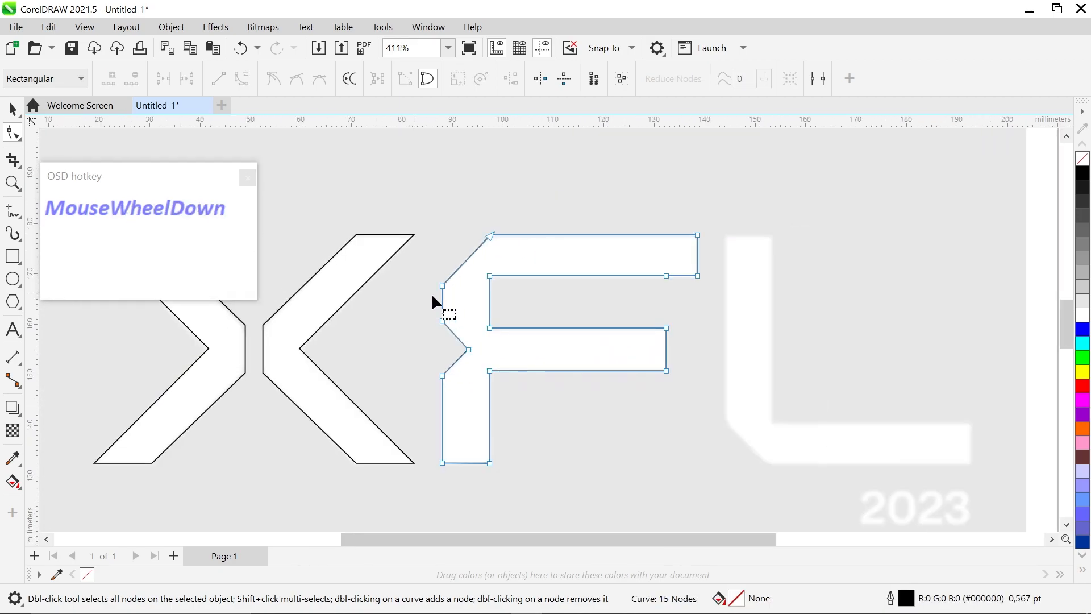
Draw a rectangle about 48.4 by 45.2 mm enclosing the reference letter L, with its edges matching the letter's outer edges.
{"action": "left_click", "coordinate": [12, 110]}
{"action": "scroll", "coordinate": [504, 310], "scroll_direction": "down", "scroll_amount": 1}
{"action": "scroll", "coordinate": [648, 329], "scroll_direction": "up", "scroll_amount": 1}
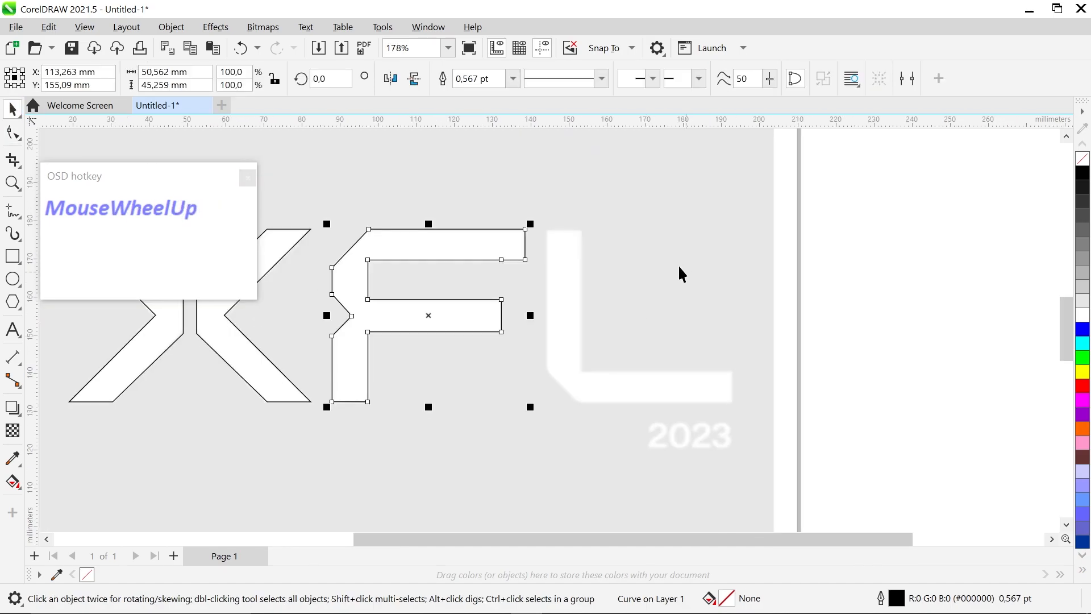
{"action": "left_click", "coordinate": [13, 256]}
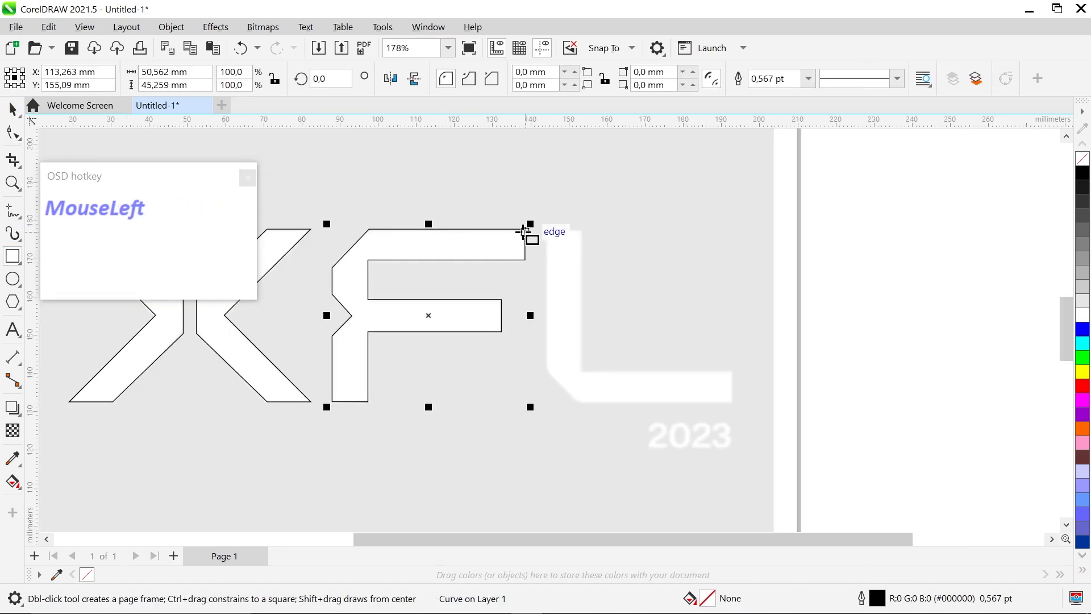
{"action": "left_click_drag", "start_coordinate": [517, 229], "coordinate": [732, 401]}
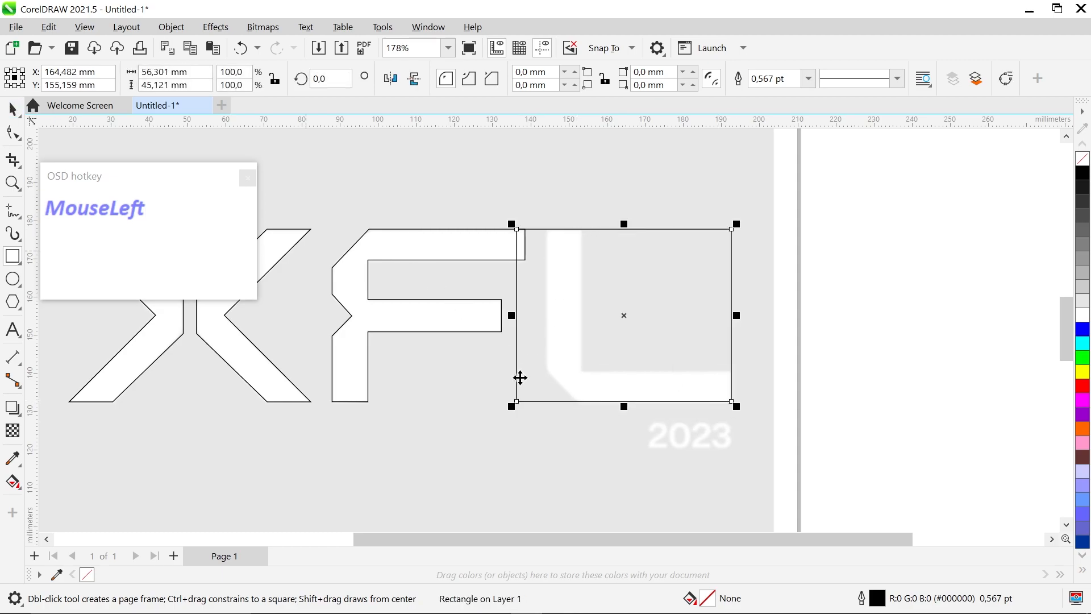
{"action": "mouse_move", "coordinate": [514, 405]}
{"action": "left_mouse_down"}
{"action": "mouse_move", "coordinate": [329, 415]}
{"action": "mouse_move", "coordinate": [348, 397]}
{"action": "mouse_move", "coordinate": [516, 402]}
{"action": "left_mouse_up"}
{"action": "left_click_drag", "start_coordinate": [517, 316], "coordinate": [544, 316]}
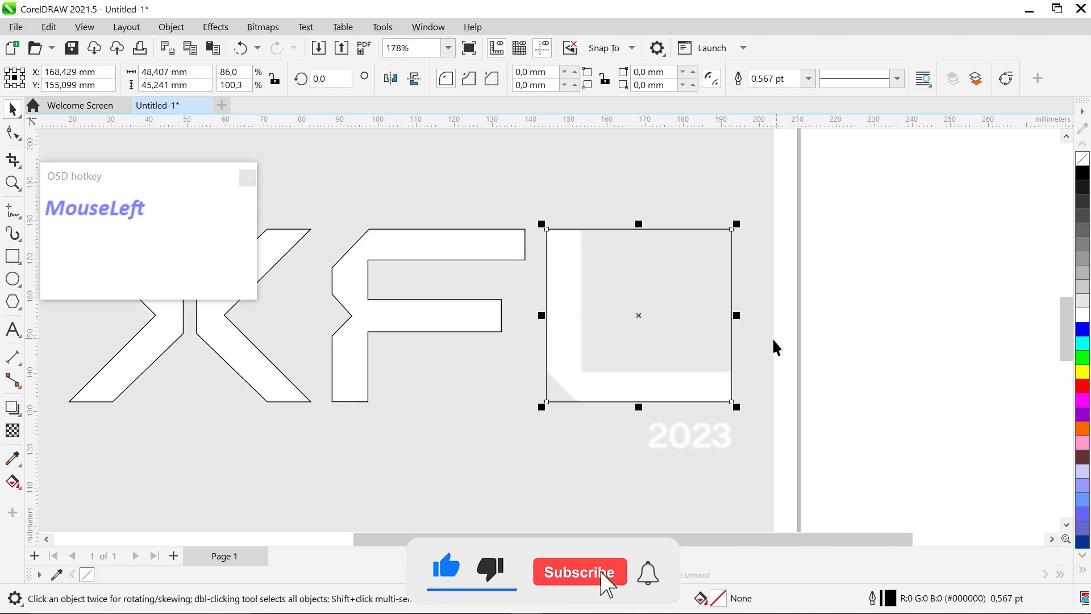
Place a scaled copy of the rectangle over the L's inner gap, about 41.3 by 38.6 mm, extending past the rectangle's upper-right corner.
{"action": "scroll", "coordinate": [682, 305], "scroll_direction": "up", "scroll_amount": 1}
{"action": "left_click_drag", "start_coordinate": [527, 419], "coordinate": [558, 394]}
{"action": "left_click", "coordinate": [540, 397]}
{"action": "right_click", "coordinate": [561, 397]}
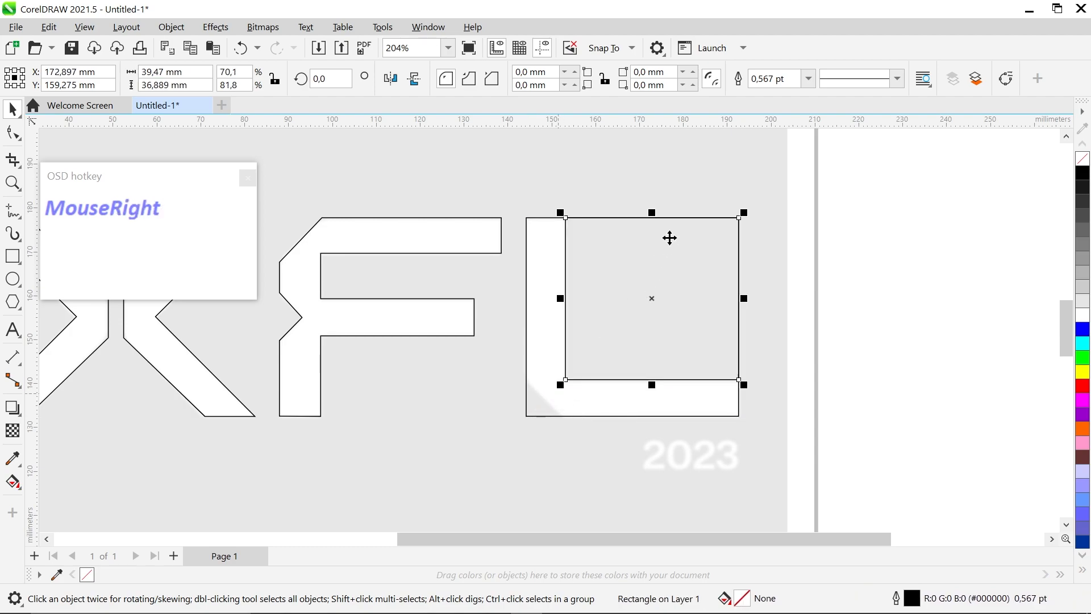
{"action": "scroll", "coordinate": [677, 230], "scroll_direction": "up", "scroll_amount": 2}
{"action": "left_click_drag", "start_coordinate": [762, 213], "coordinate": [782, 198]}
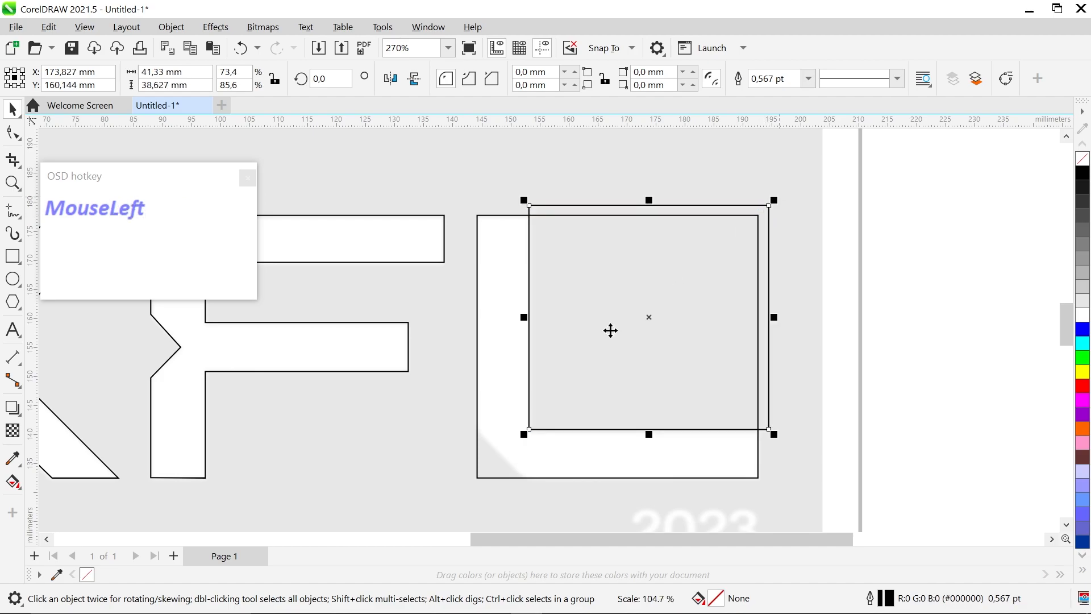
Simplify the L rectangle against the overlapping copy, and delete the copy to leave the L outline.
{"action": "scroll", "coordinate": [517, 401], "scroll_direction": "down", "scroll_amount": 1}
{"action": "left_click", "coordinate": [508, 393], "text": "shift"}
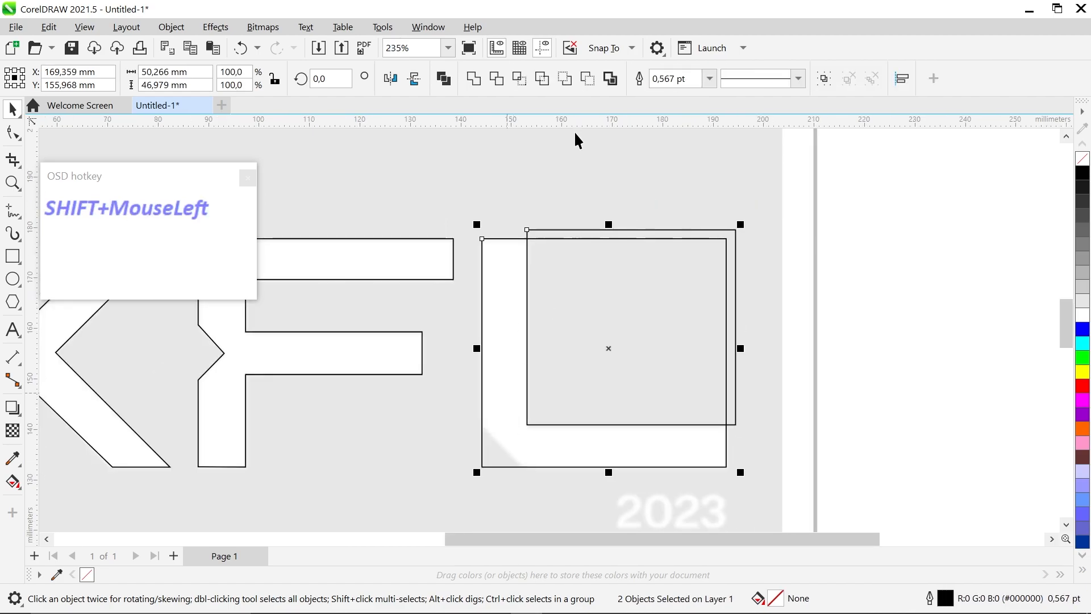
{"action": "left_click", "coordinate": [542, 79]}
{"action": "left_click", "coordinate": [586, 178]}
{"action": "left_click", "coordinate": [649, 298]}
{"action": "key", "text": "Delete"}
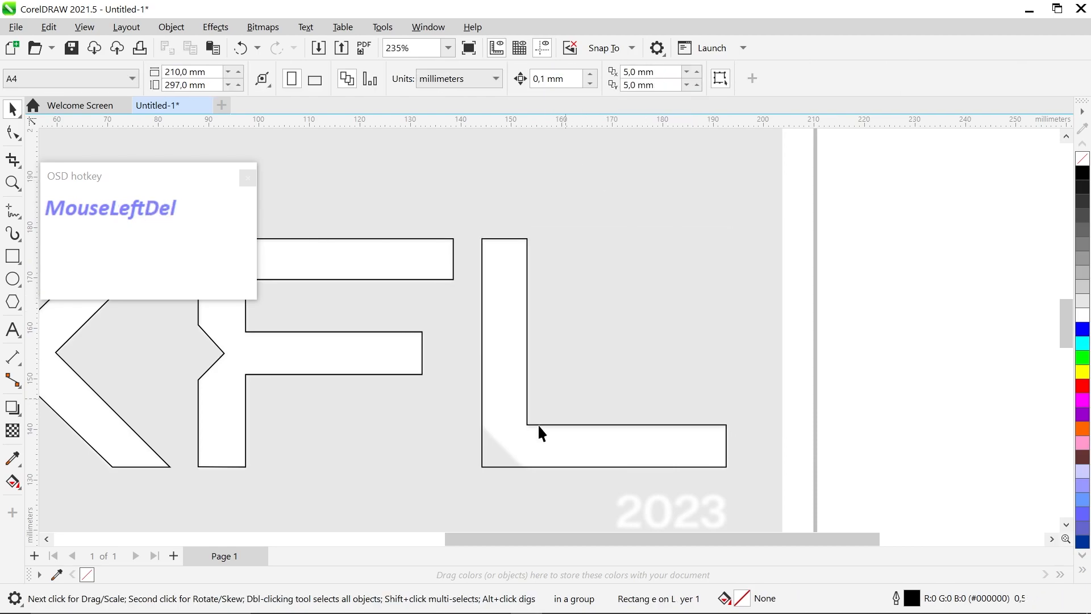
Draw a small rectangle about 12.4 by 5.6 mm just outside the L's lower-left corner.
{"action": "scroll", "coordinate": [504, 451], "scroll_direction": "up", "scroll_amount": 3}
{"action": "scroll", "coordinate": [501, 449], "scroll_direction": "down", "scroll_amount": 1}
{"action": "left_click", "coordinate": [500, 456]}
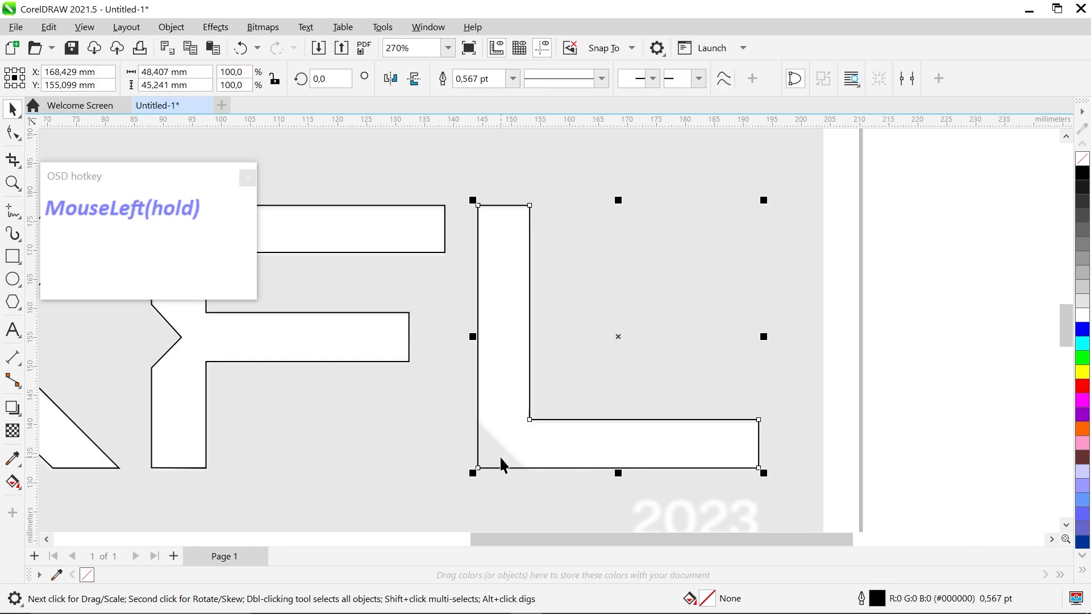
{"action": "scroll", "coordinate": [486, 470], "scroll_direction": "up", "scroll_amount": 2}
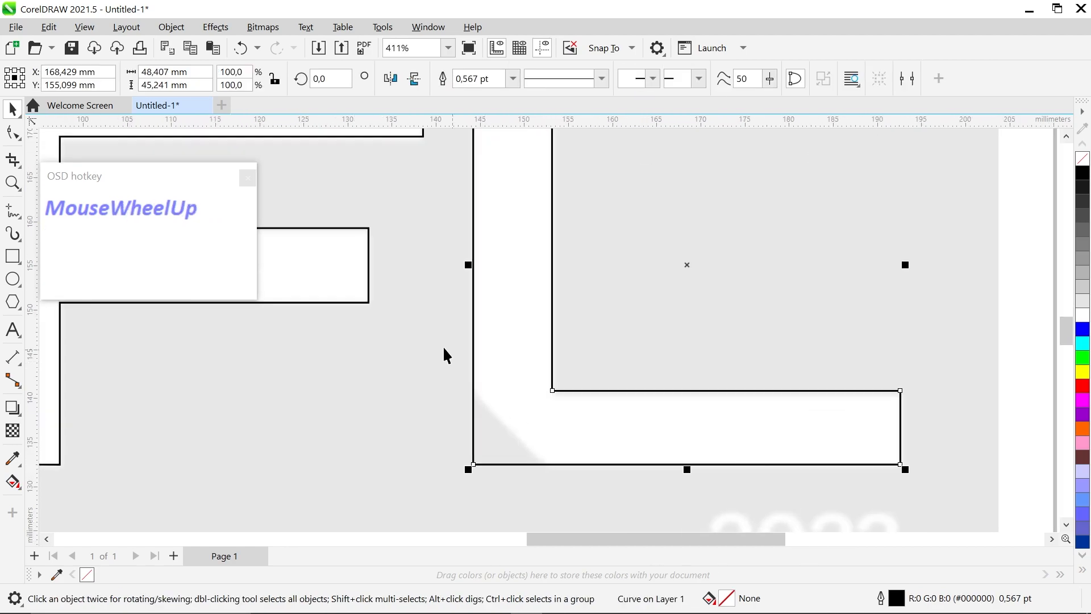
{"action": "scroll", "coordinate": [431, 285], "scroll_direction": "down", "scroll_amount": 2}
{"action": "scroll", "coordinate": [431, 414], "scroll_direction": "up", "scroll_amount": 1}
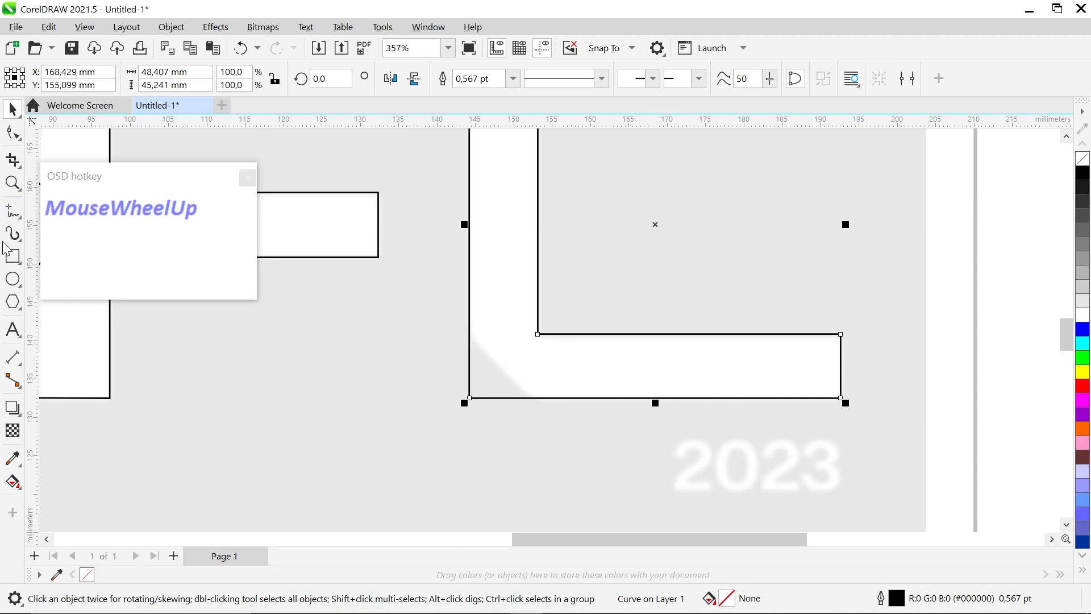
{"action": "left_click", "coordinate": [12, 258]}
{"action": "left_click_drag", "start_coordinate": [360, 354], "coordinate": [455, 396]}
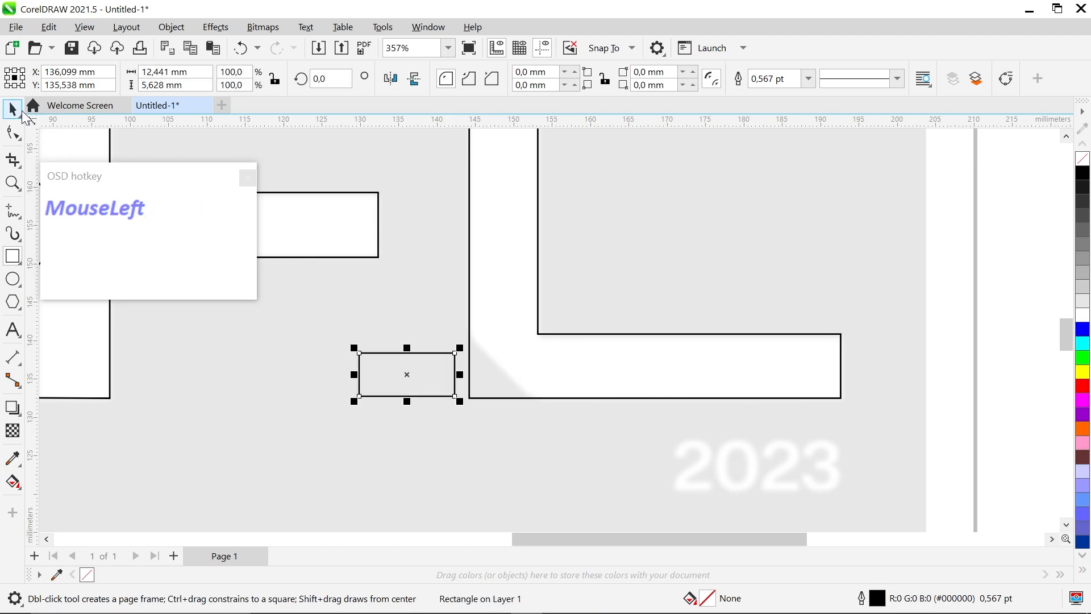
Rotate the small rectangle to 315° and move it so its upper edge follows the reference L's slanted lower-left corner.
{"action": "left_click", "coordinate": [12, 109]}
{"action": "left_click_drag", "start_coordinate": [411, 386], "coordinate": [411, 386]}
{"action": "left_click", "coordinate": [441, 365]}
{"action": "left_click_drag", "start_coordinate": [460, 349], "coordinate": [492, 397]}
{"action": "left_click", "coordinate": [403, 367]}
{"action": "left_click_drag", "start_coordinate": [403, 366], "coordinate": [482, 373]}
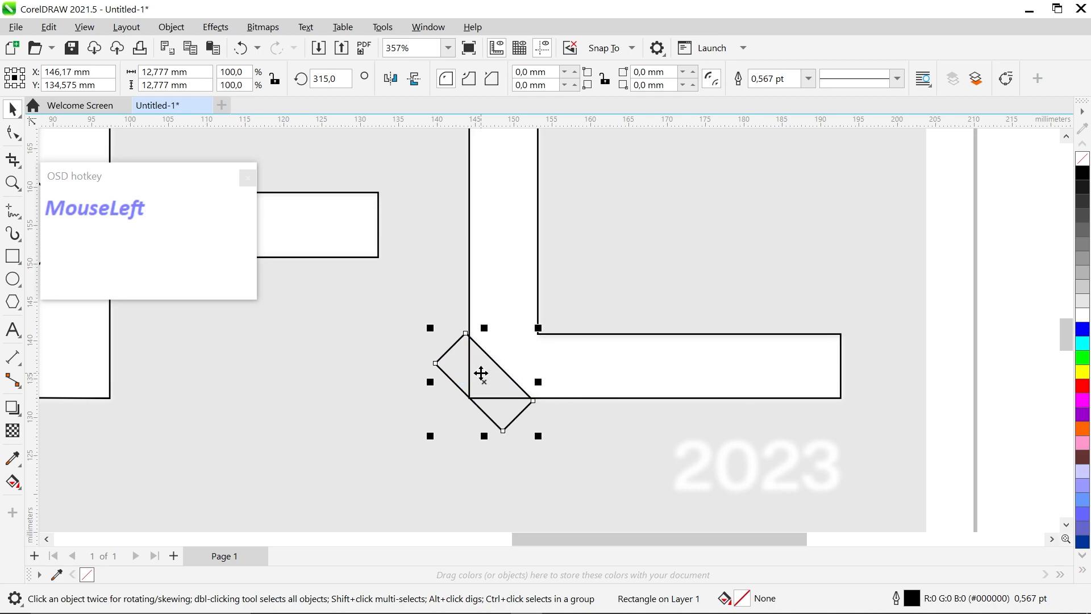
Simplify the L outline against the rotated rectangle, and delete that rectangle to leave the slanted lower-left corner.
{"action": "scroll", "coordinate": [482, 373], "scroll_direction": "up", "scroll_amount": 1}
{"action": "scroll", "coordinate": [487, 368], "scroll_direction": "down", "scroll_amount": 2}
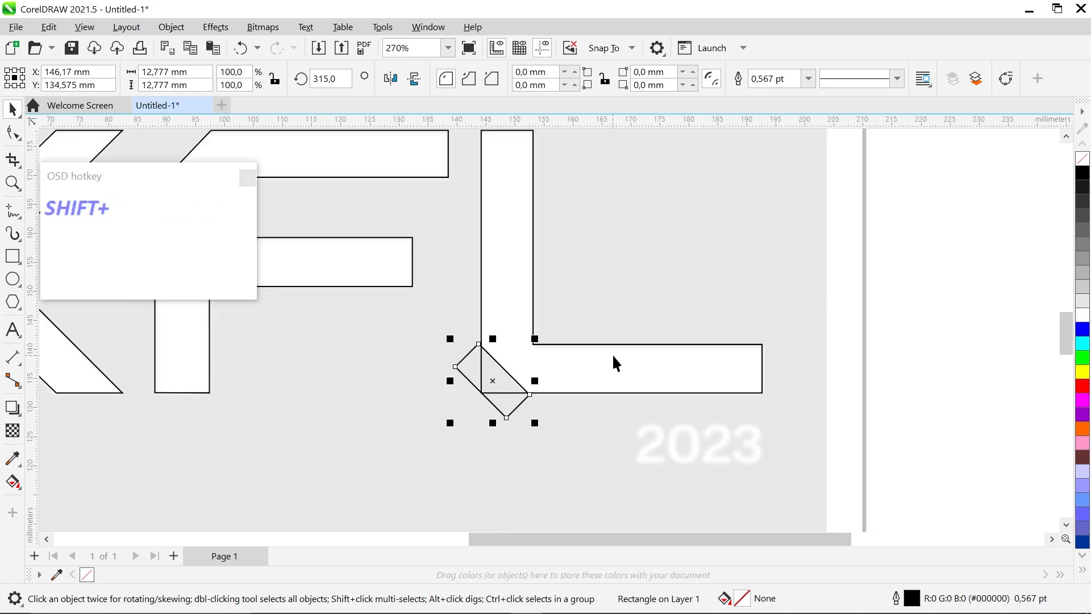
{"action": "left_click", "coordinate": [612, 352], "text": "shift"}
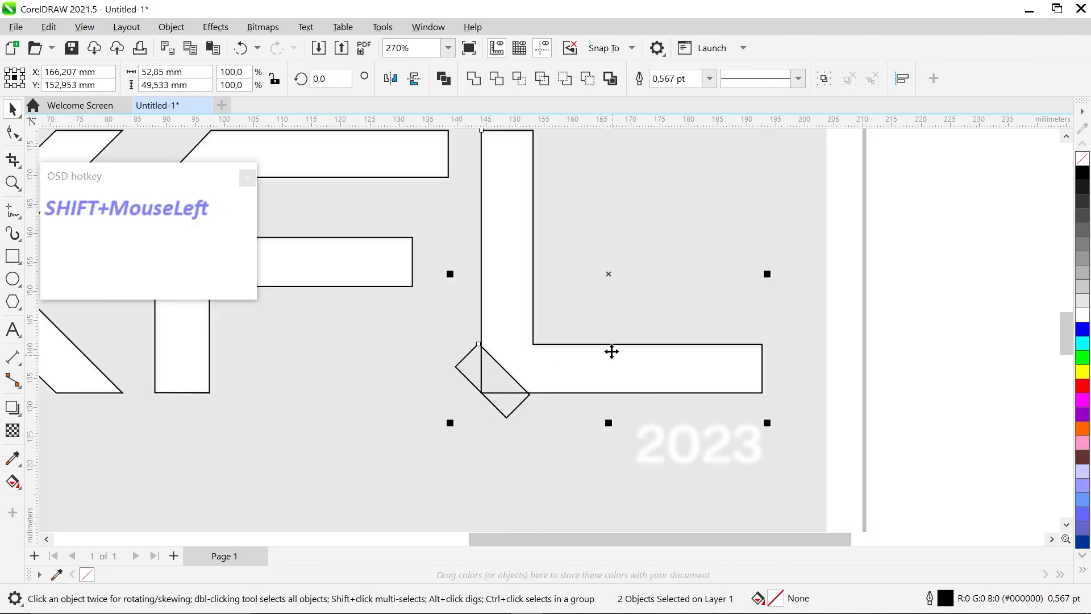
{"action": "left_click", "coordinate": [543, 86]}
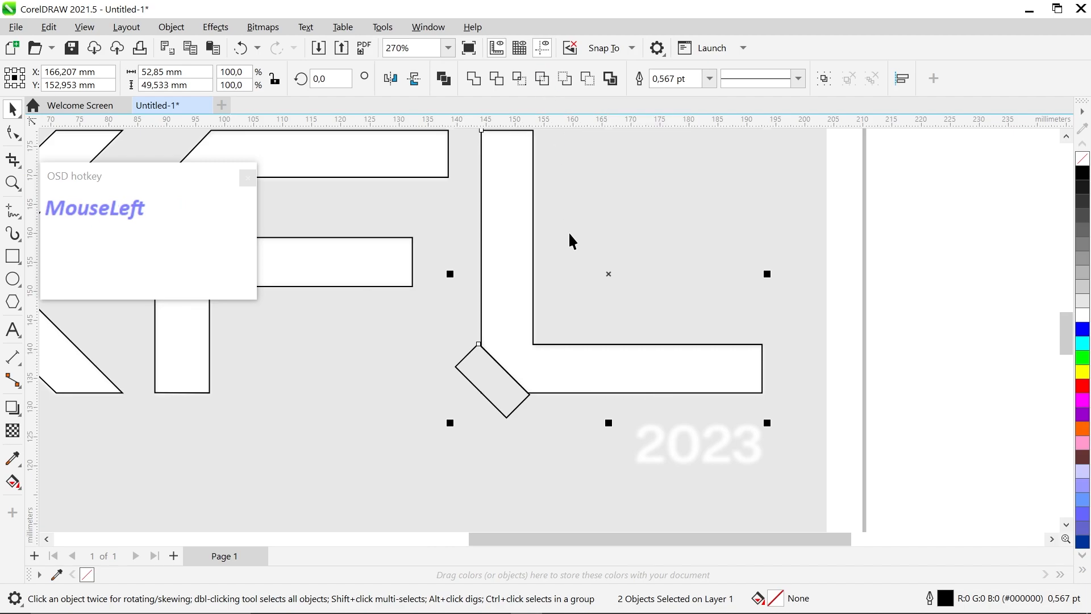
{"action": "left_click", "coordinate": [487, 387]}
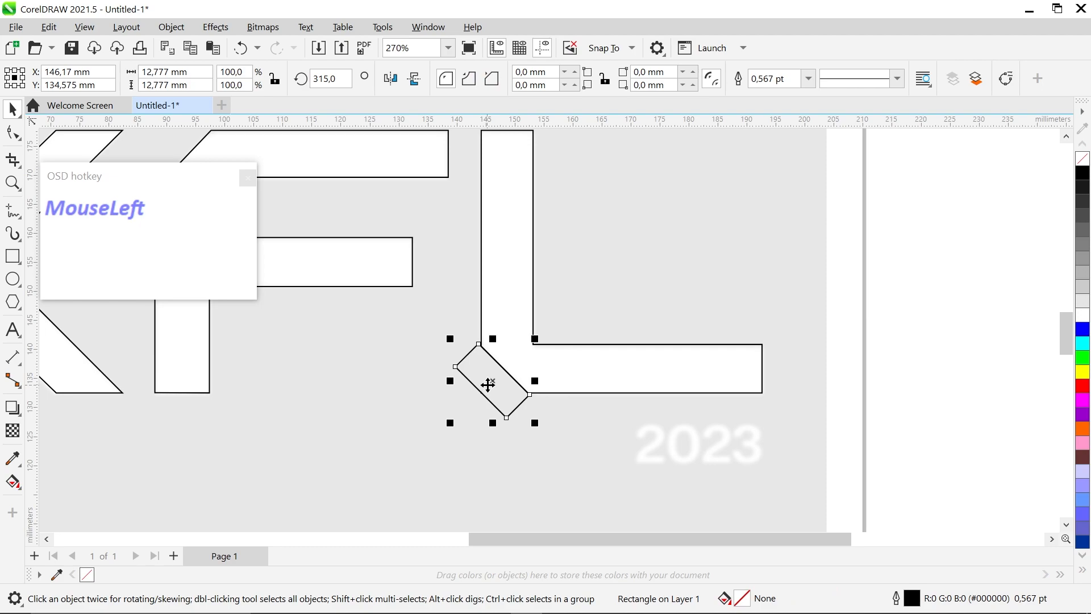
{"action": "key", "text": "Delete"}
{"action": "left_click", "coordinate": [512, 375]}
Fill all four traced XFL letter shapes with black and remove their outlines.
{"action": "scroll", "coordinate": [569, 398], "scroll_direction": "down", "scroll_amount": 2}
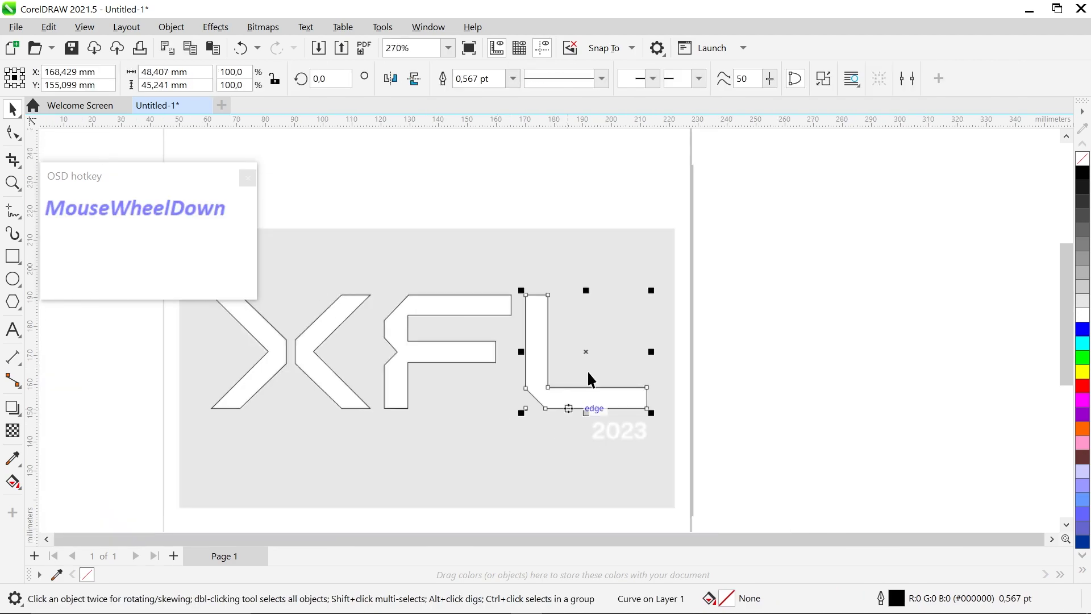
{"action": "scroll", "coordinate": [588, 370], "scroll_direction": "down", "scroll_amount": 3}
{"action": "left_click", "coordinate": [717, 455]}
{"action": "left_click_drag", "start_coordinate": [309, 341], "coordinate": [314, 310]}
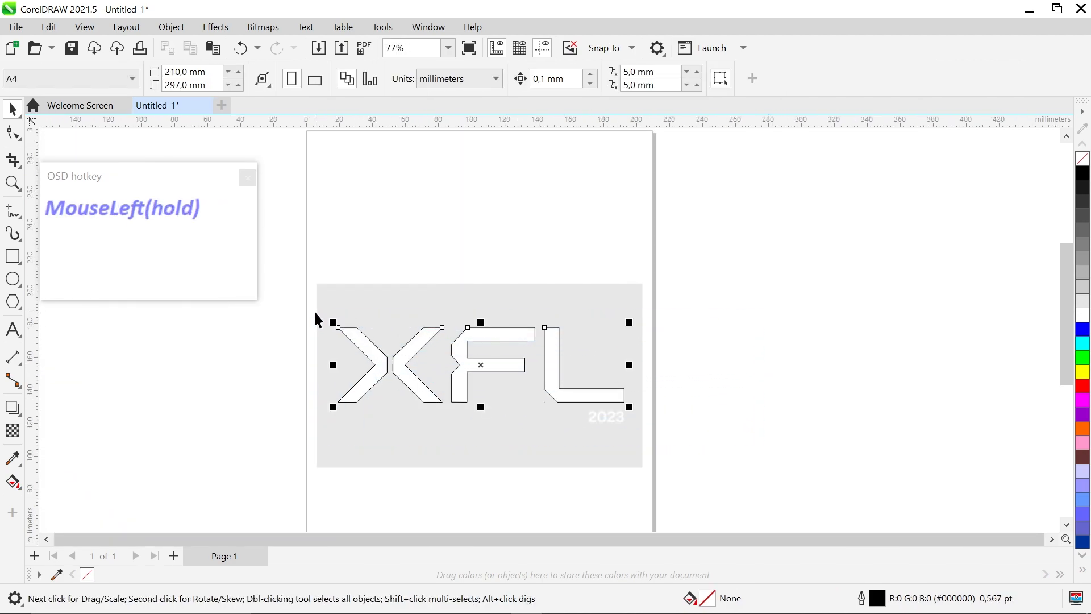
{"action": "left_click", "coordinate": [1082, 177]}
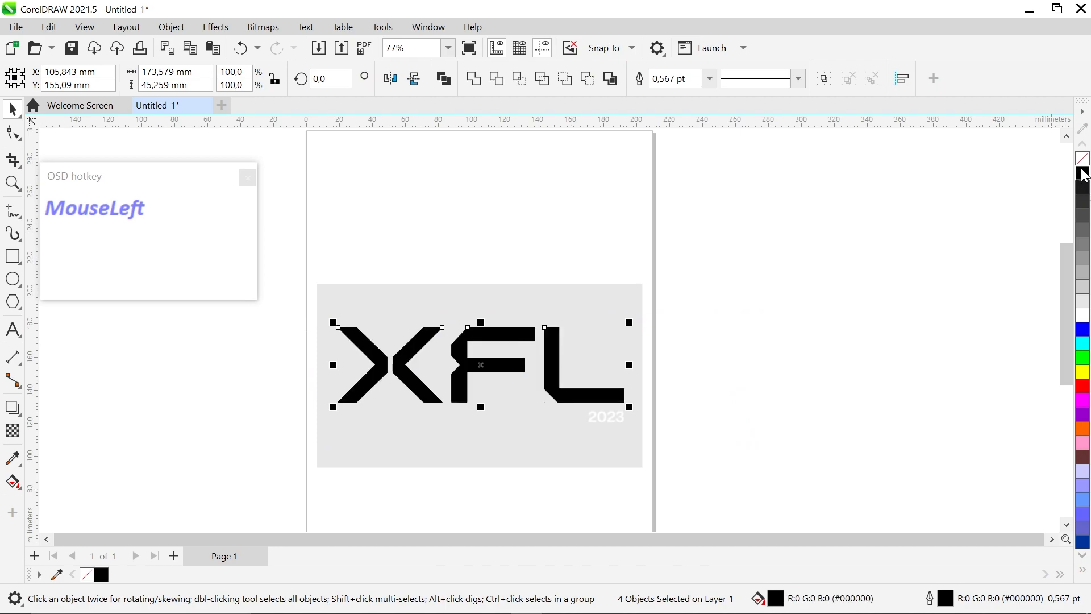
{"action": "right_click", "coordinate": [1083, 161]}
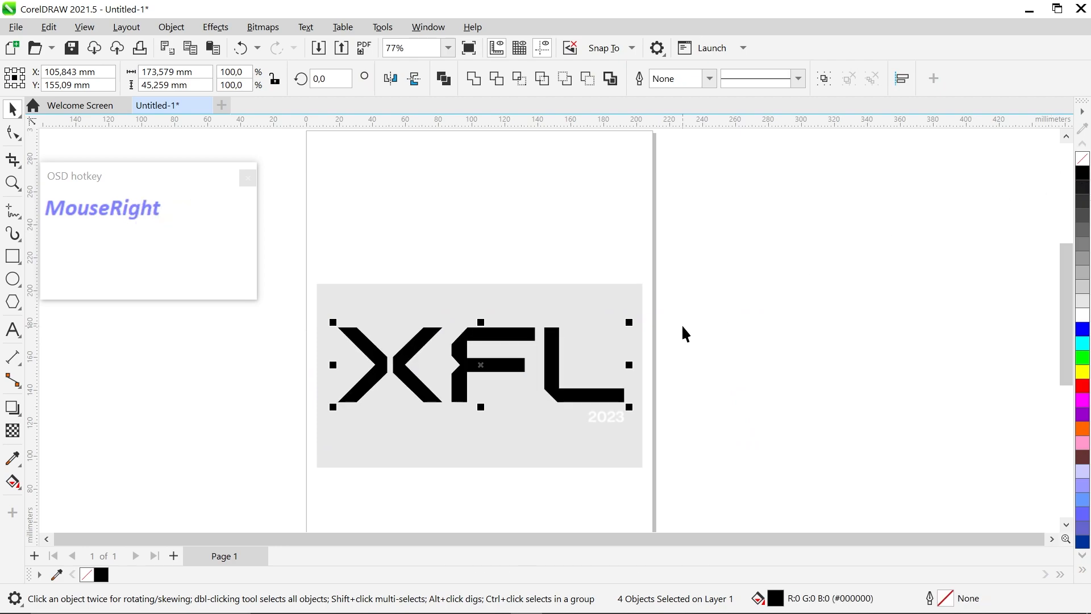
{"action": "left_click", "coordinate": [731, 363]}
{"action": "scroll", "coordinate": [431, 411], "scroll_direction": "up", "scroll_amount": 1}
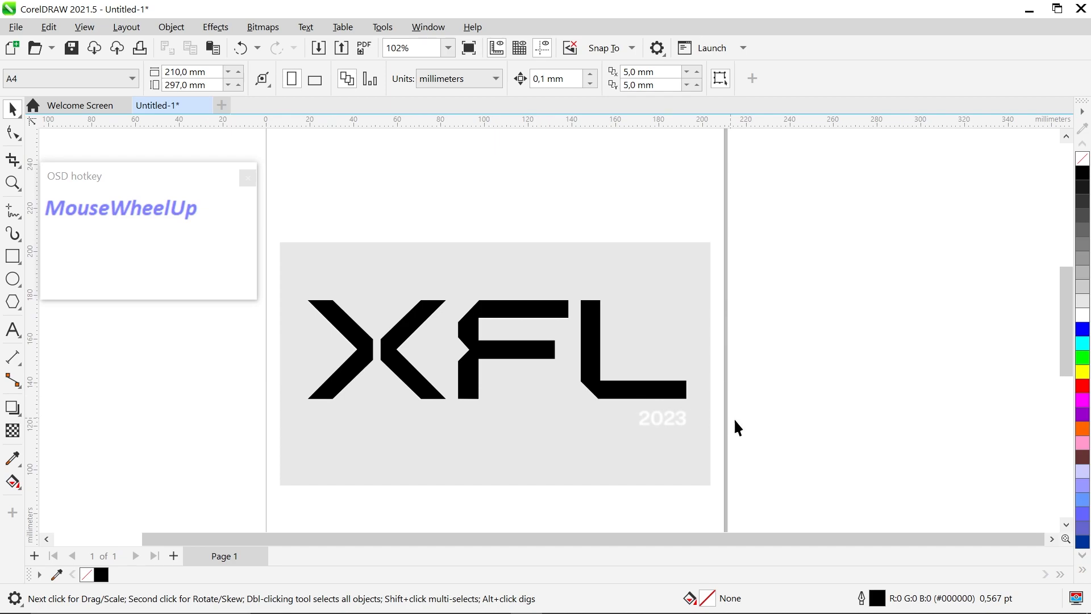
{"action": "scroll", "coordinate": [422, 414], "scroll_direction": "up", "scroll_amount": 1}
{"action": "scroll", "coordinate": [530, 417], "scroll_direction": "down", "scroll_amount": 1}
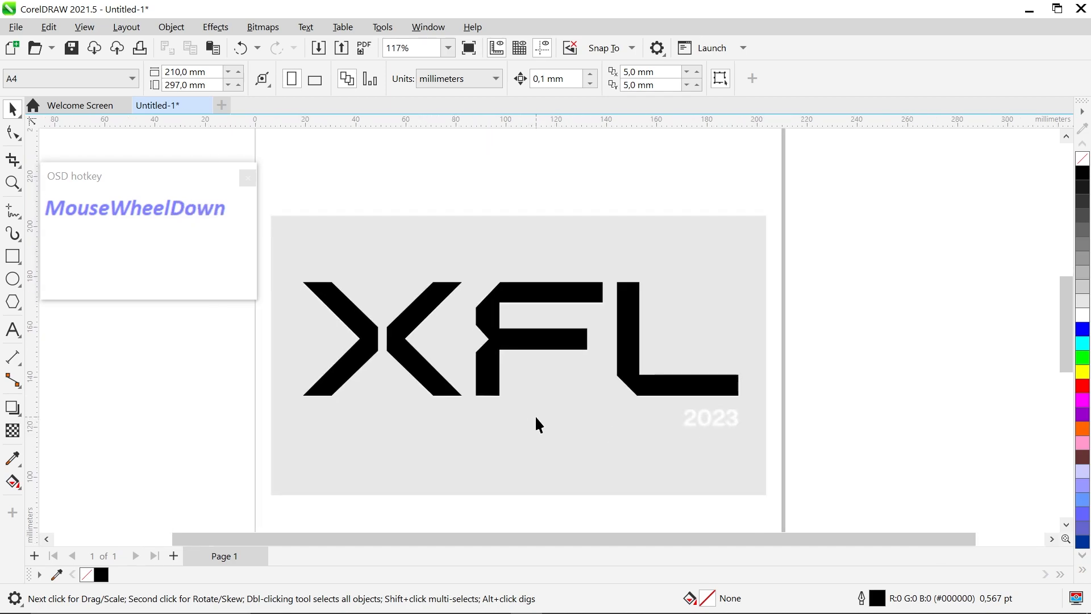
{"action": "left_click", "coordinate": [860, 359]}
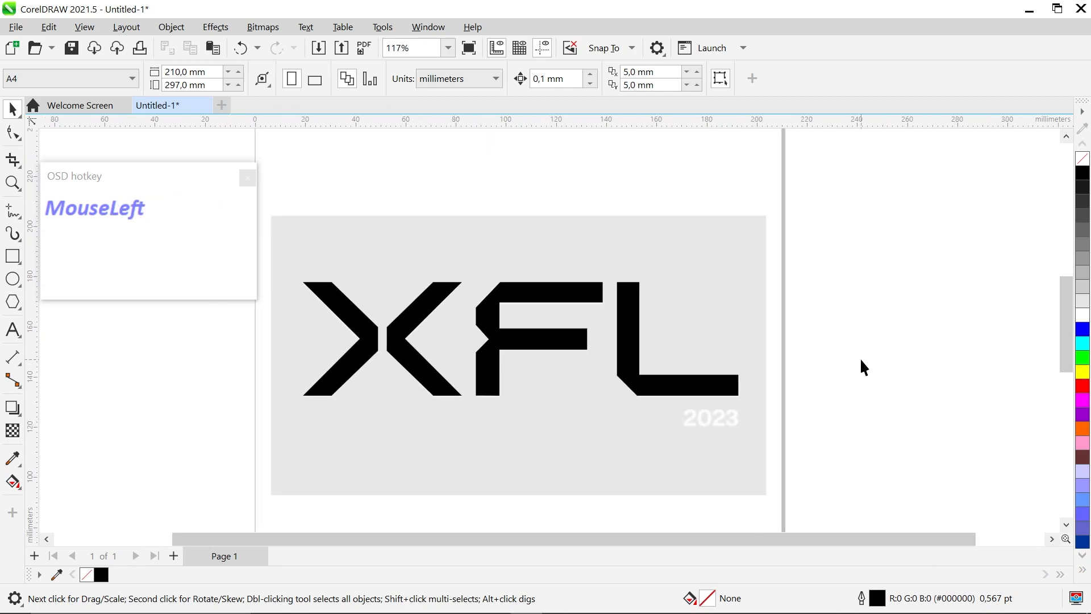